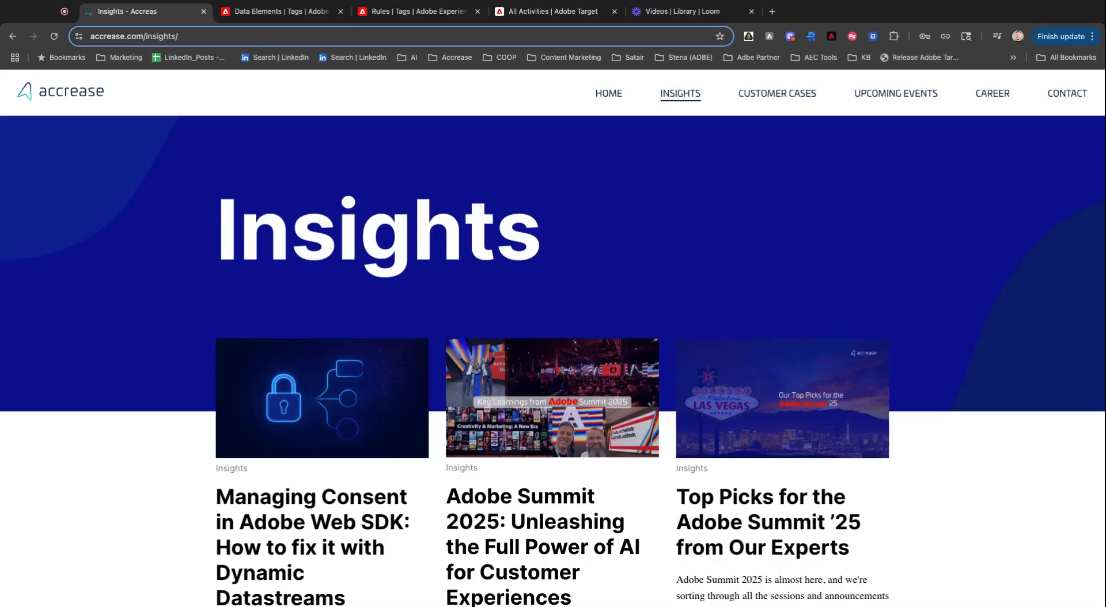
Step: Open the article on managing consent in Adobe Web SDK and inspect the data-post-id attribute on its body element
scroll(701, 385, "down", 3)
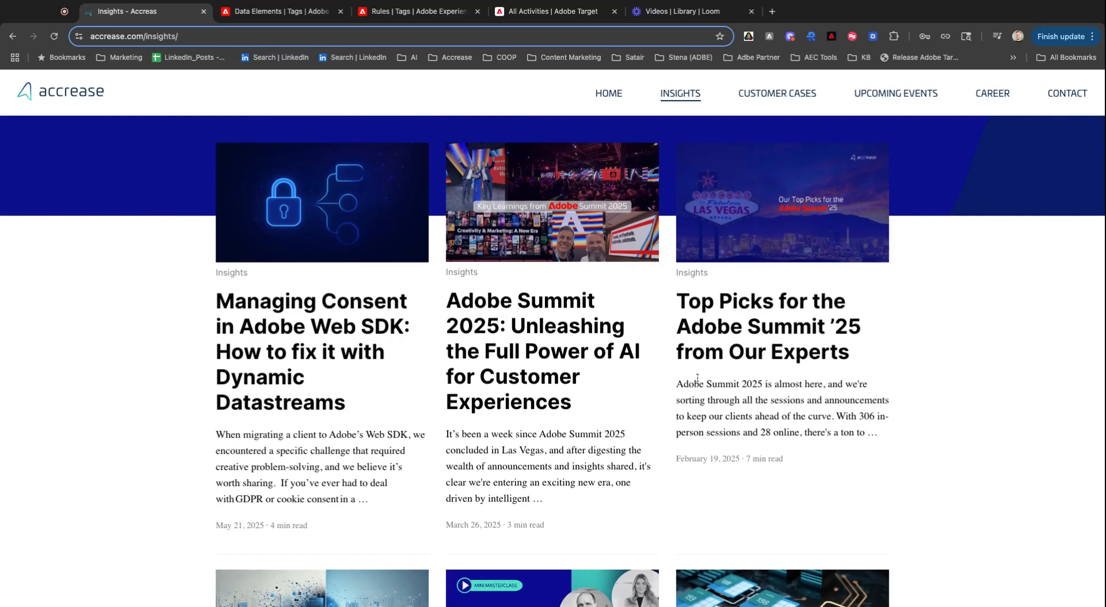
scroll(697, 379, "up", 2)
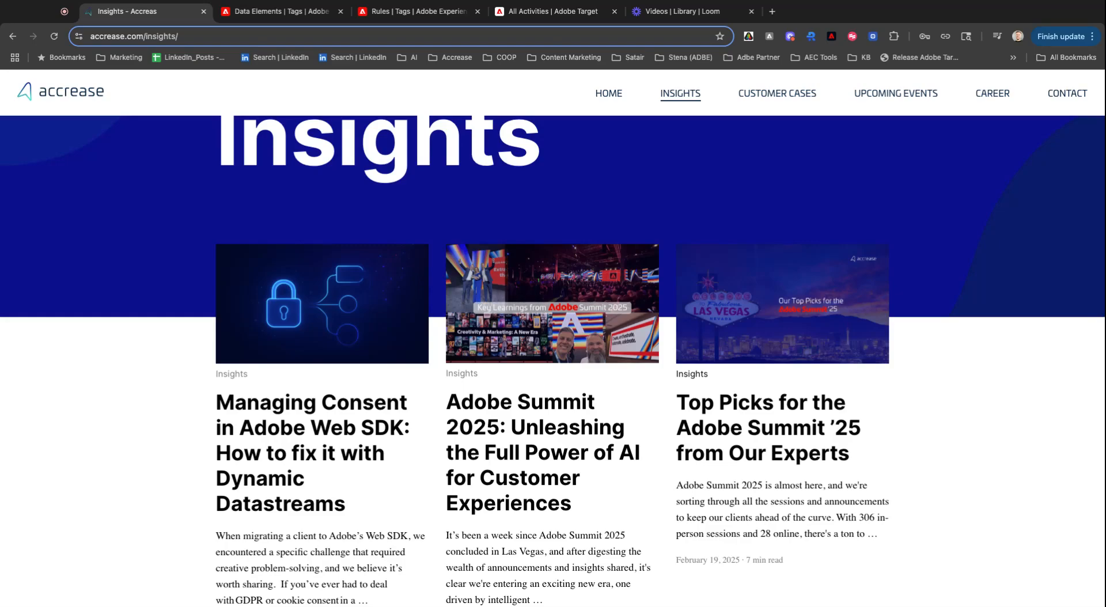
left_click(317, 418)
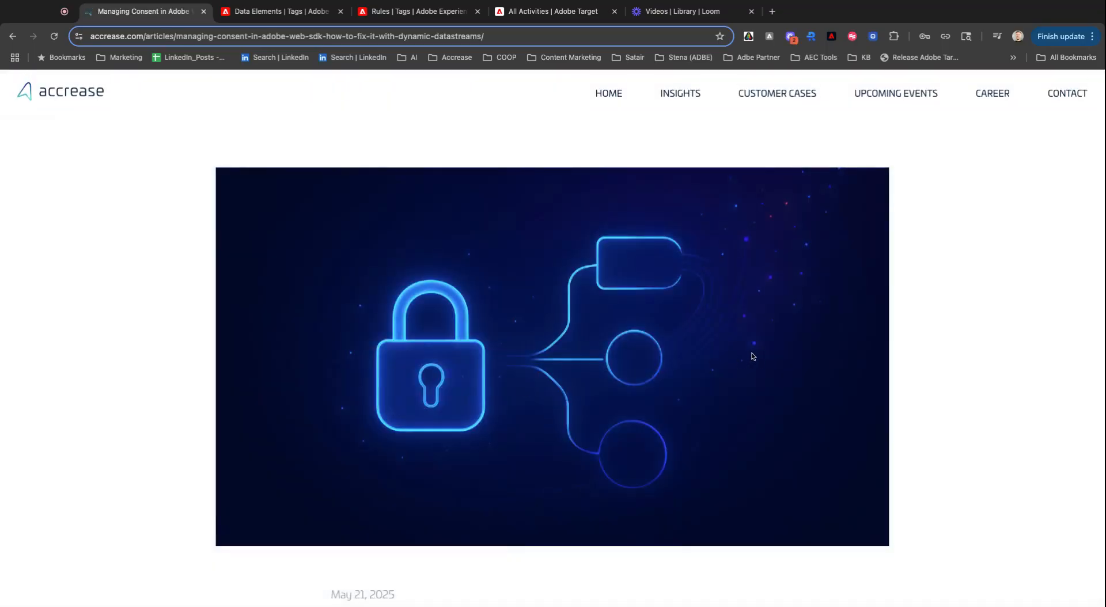
right_click(752, 307)
left_click(755, 390)
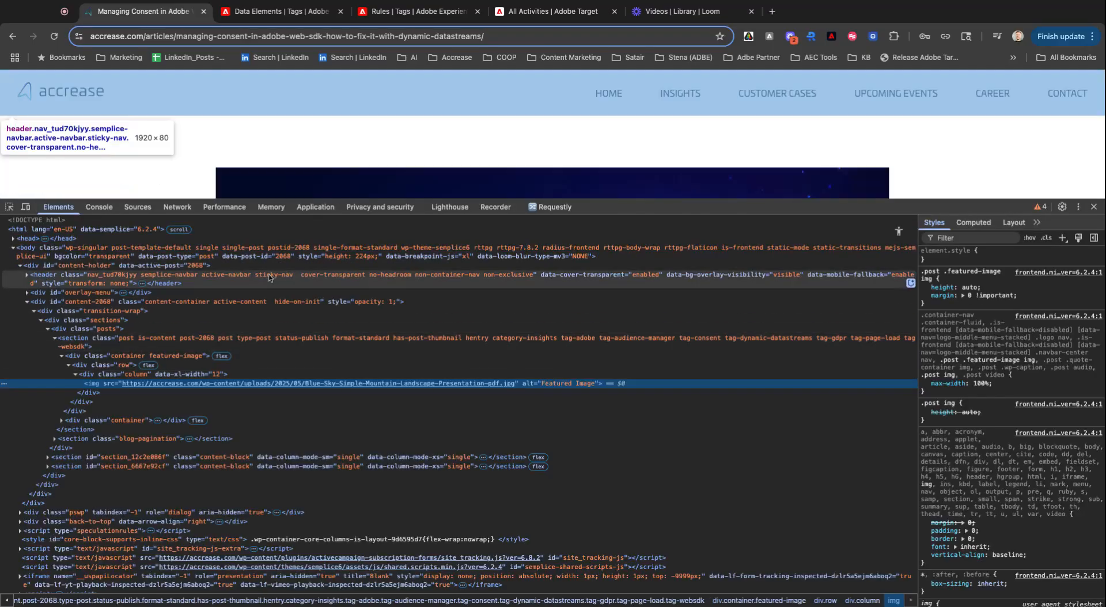
left_click(248, 262)
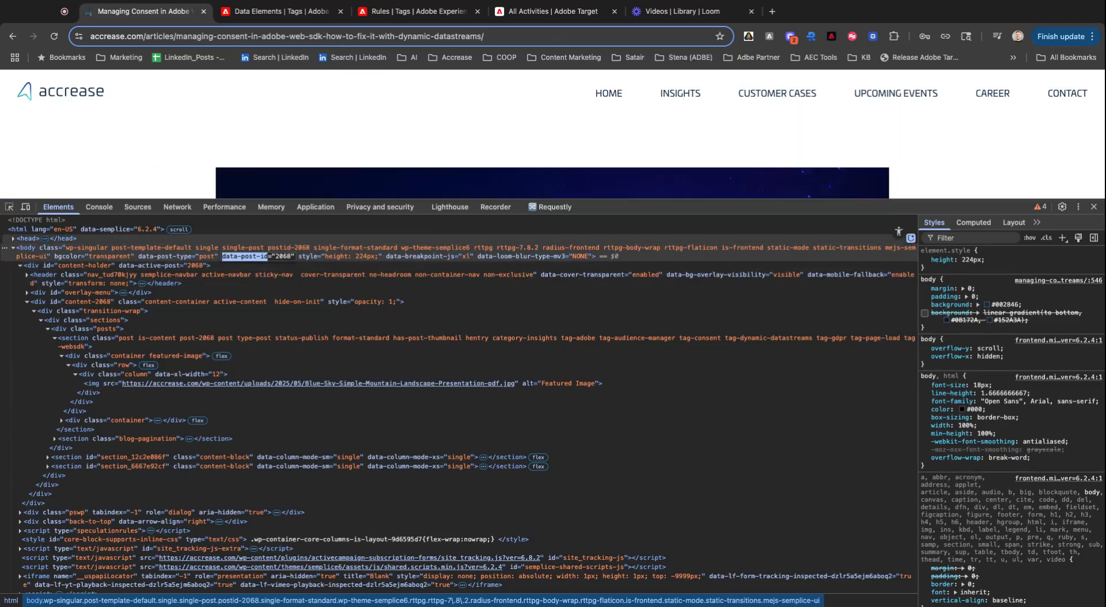
Step: Switch to the Data Collection tag property and review the Recs_post_id data element's custom code, leaving it unchanged
left_click(284, 17)
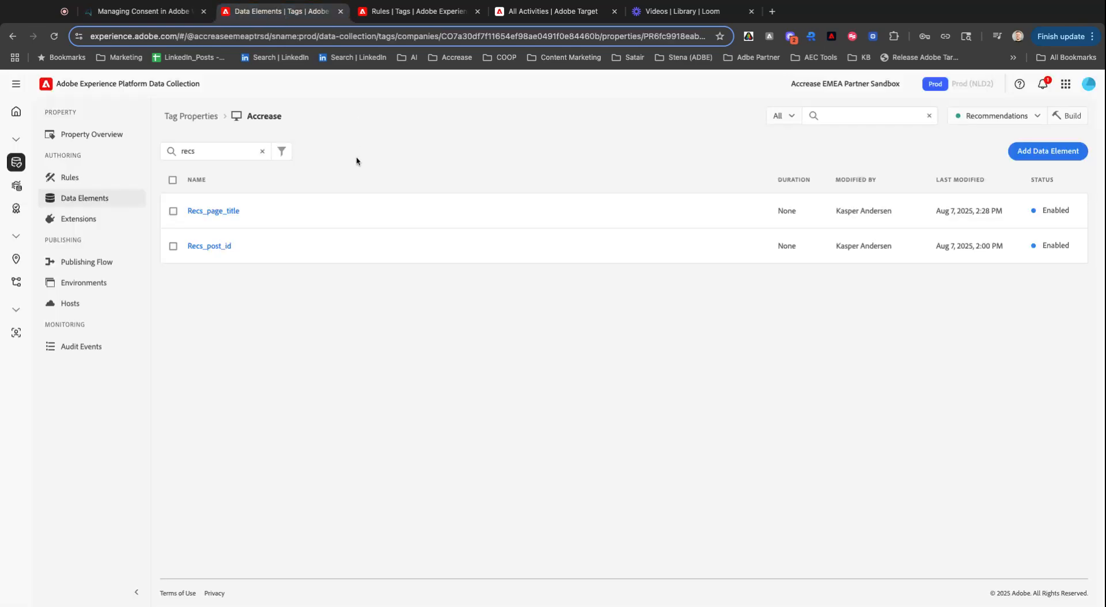
left_click(219, 250)
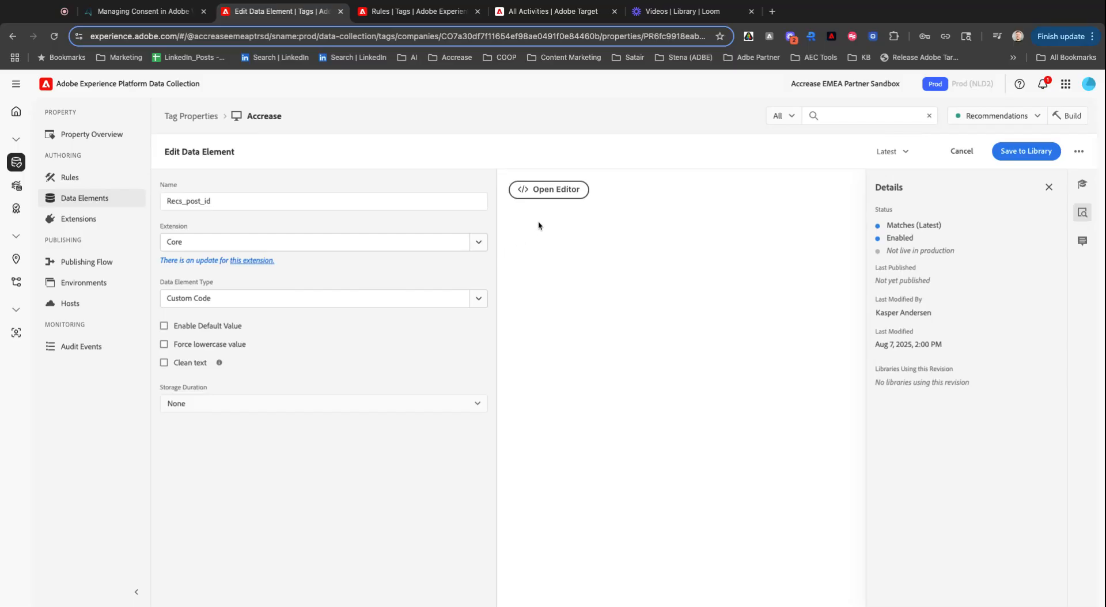
left_click(554, 191)
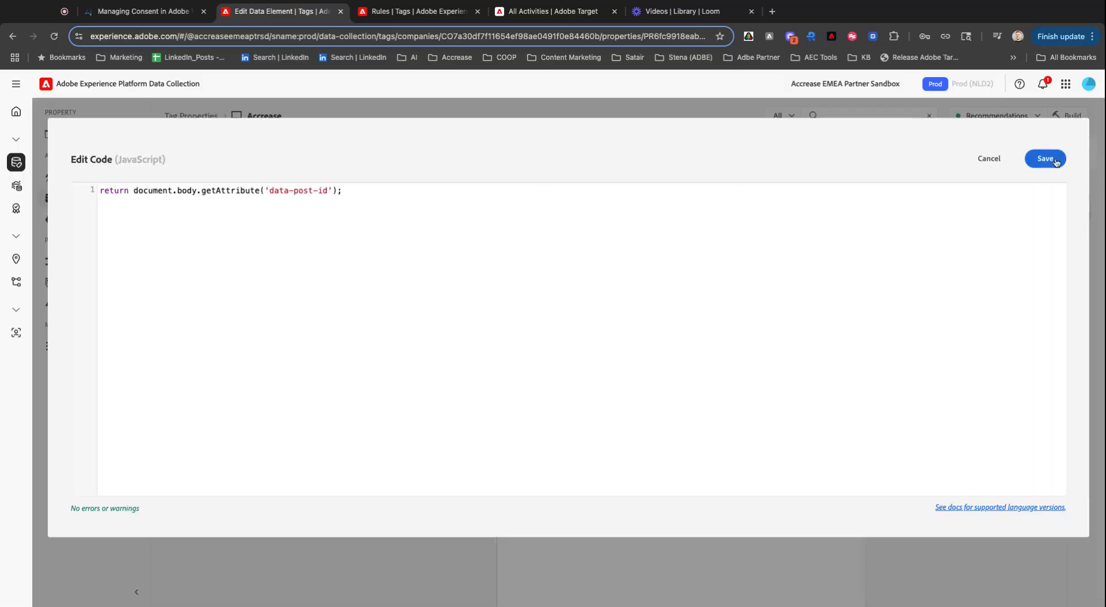
left_click(988, 158)
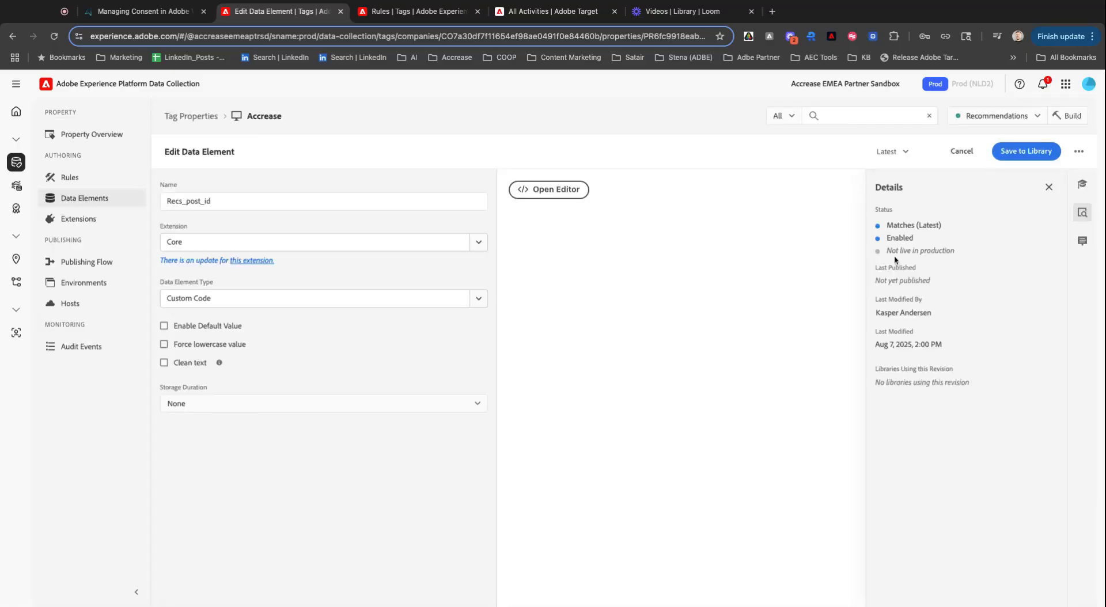
left_click(966, 154)
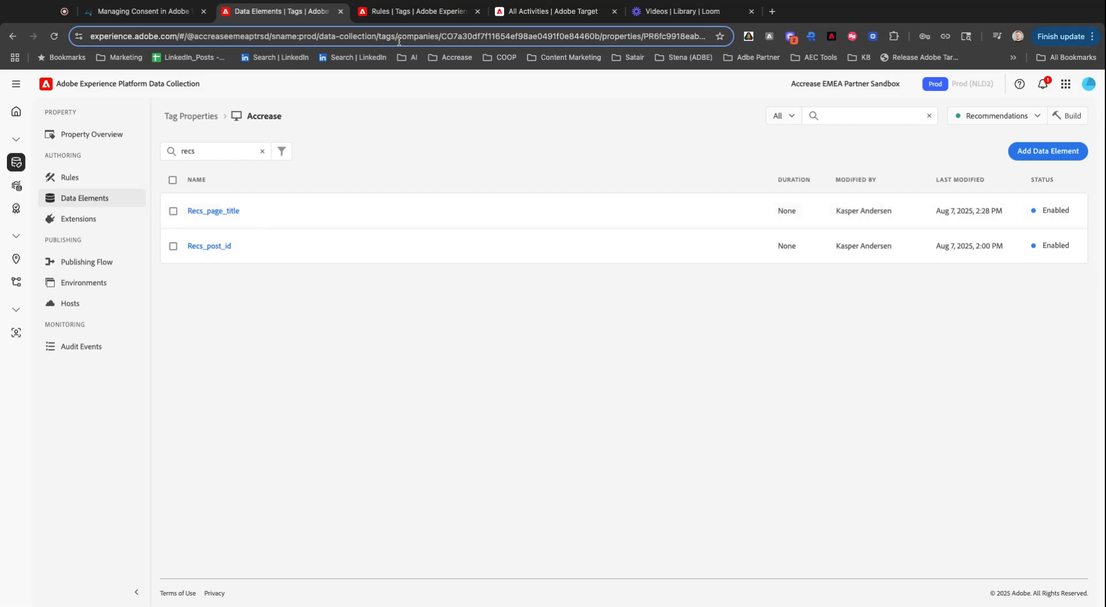
Step: Open the Add Params to All Requests action in the rule "plr - load target on /articles/"
left_click(418, 12)
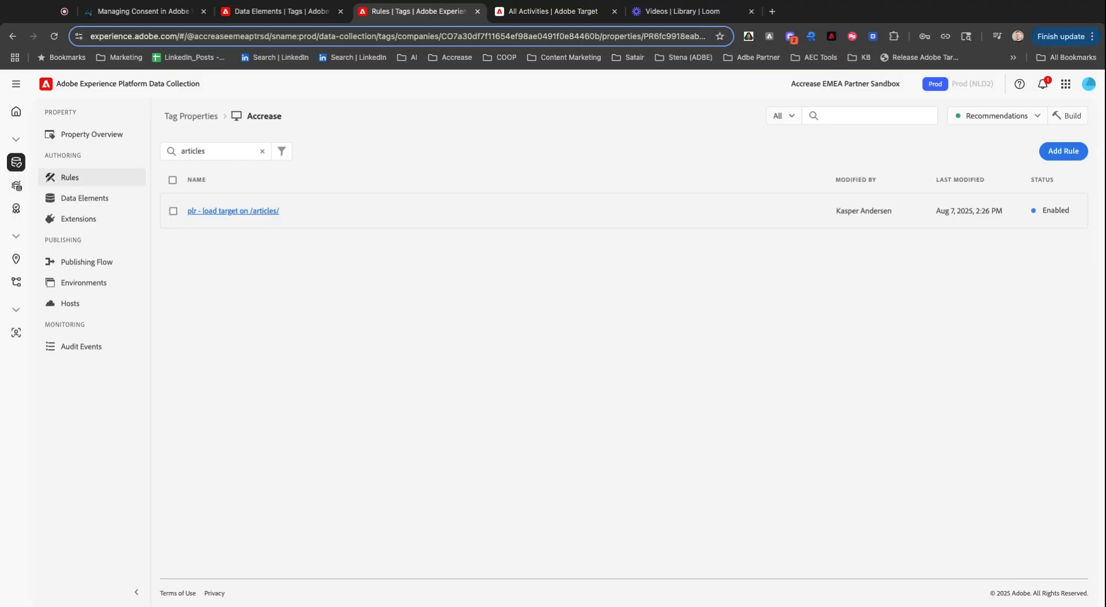
left_click(233, 211)
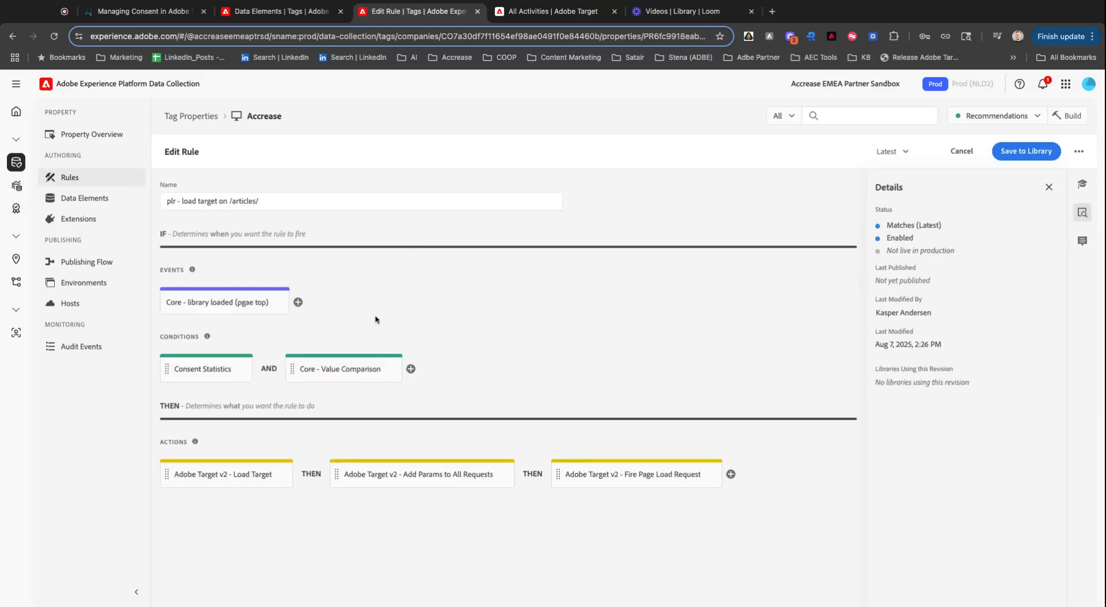
left_click(430, 483)
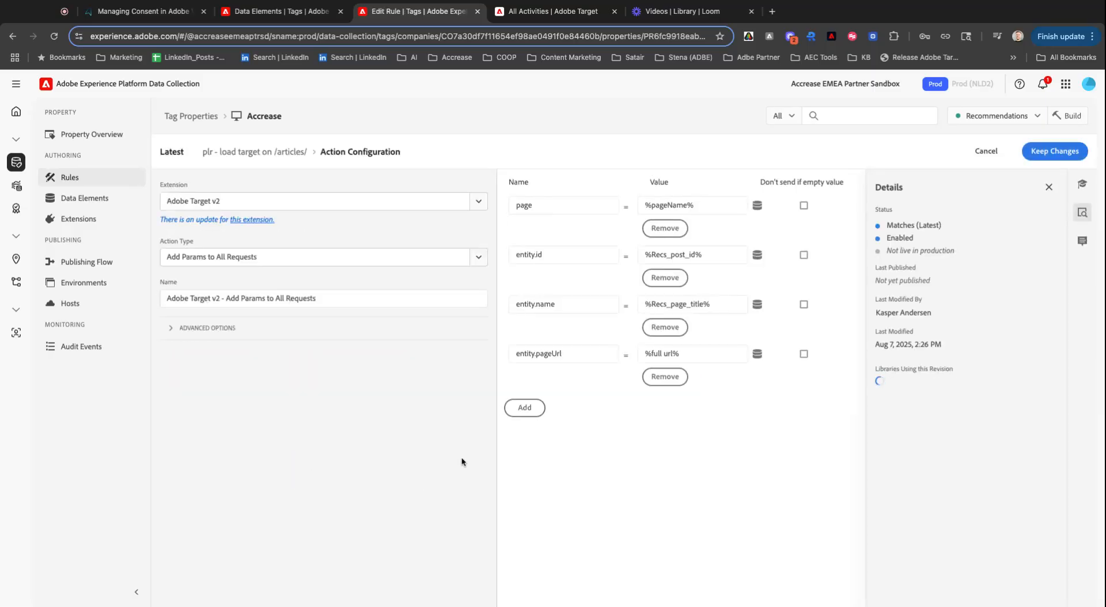
Step: Examine the entity.id, entity.name and entity.pageUrl parameters and the data elements mapped to them
double_click(554, 257)
type("entity")
key("BackSpace")
key("BackSpace")
key("BackSpace")
type("ity.id")
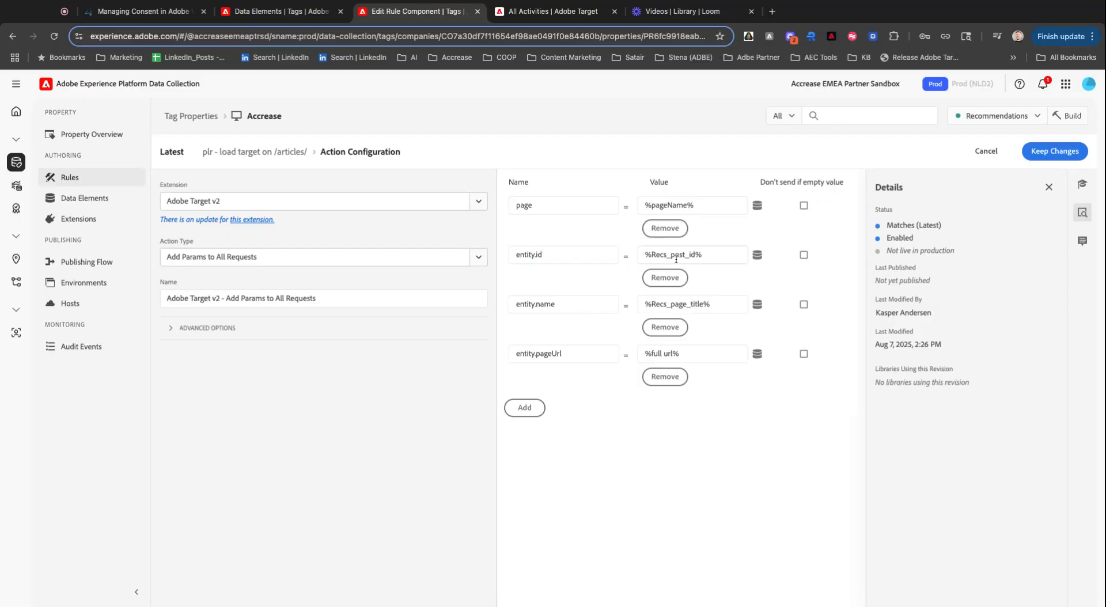
double_click(728, 254)
double_click(576, 305)
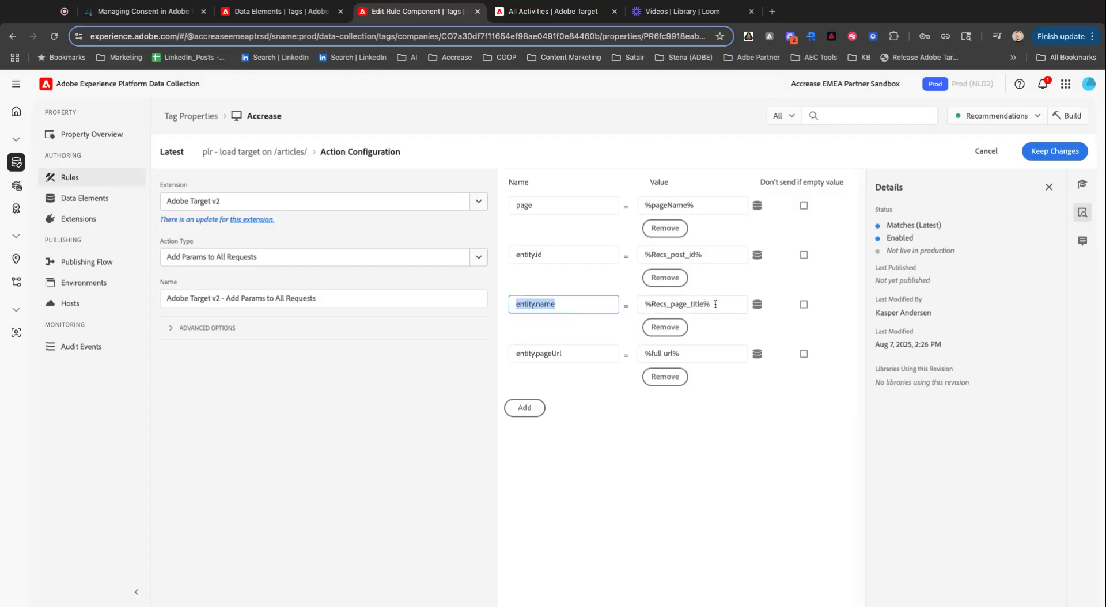
double_click(578, 354)
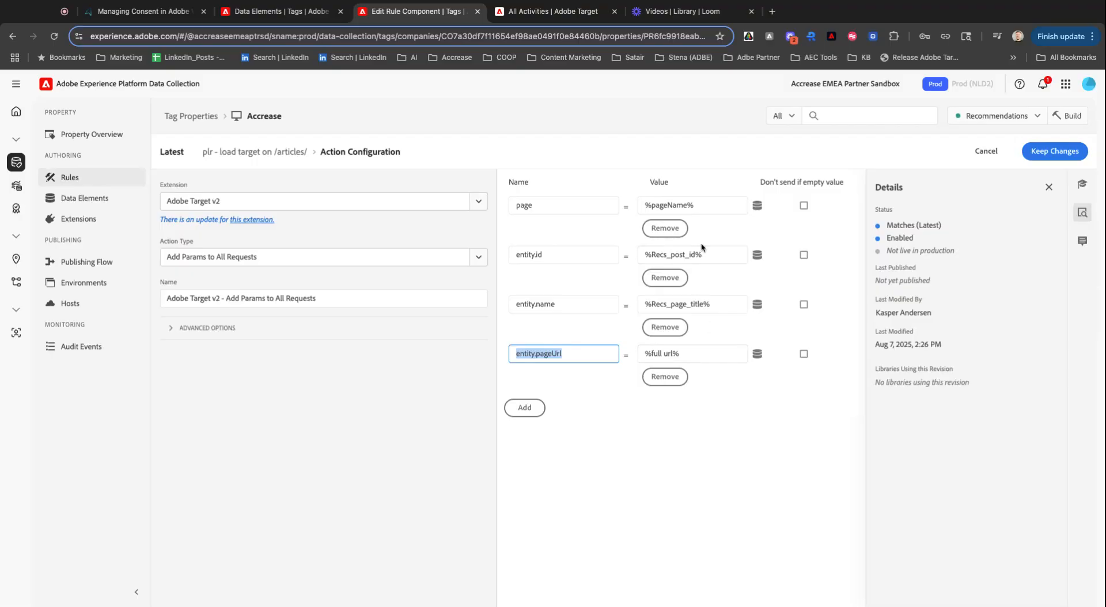
triple_click(565, 259)
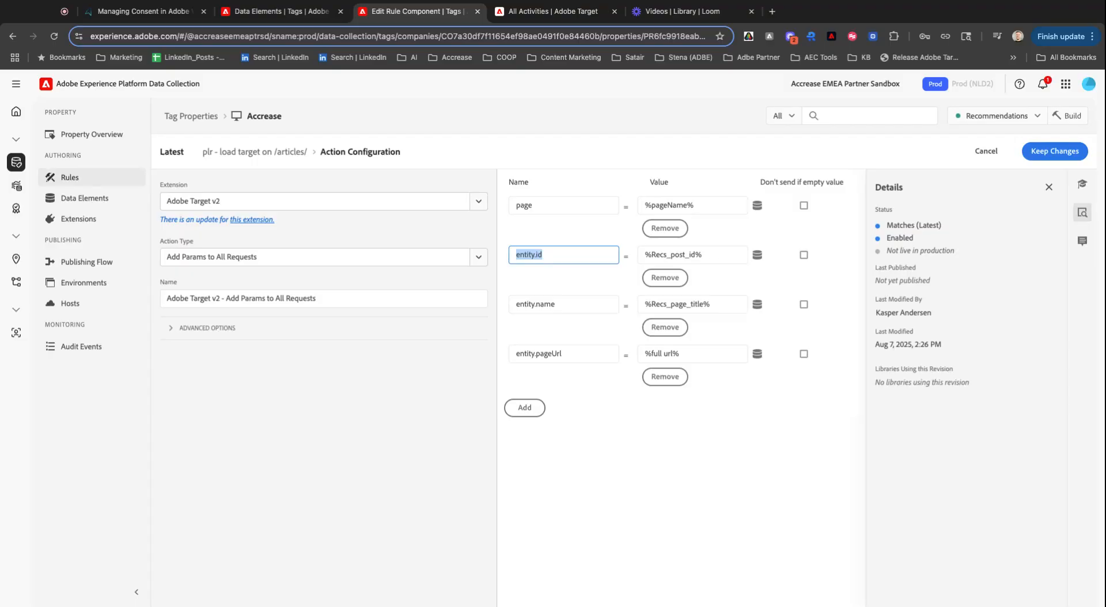
Step: Reload the consent article with network requests shown and expand the delivery request's pageLoad parameters to check the entity values
left_click(143, 11)
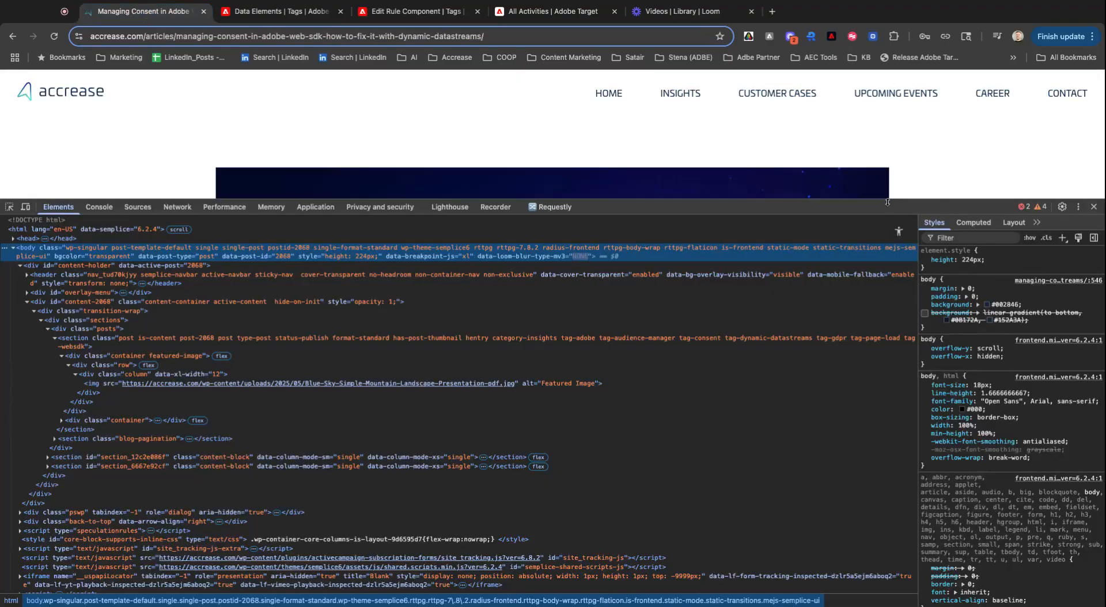
left_click(177, 207)
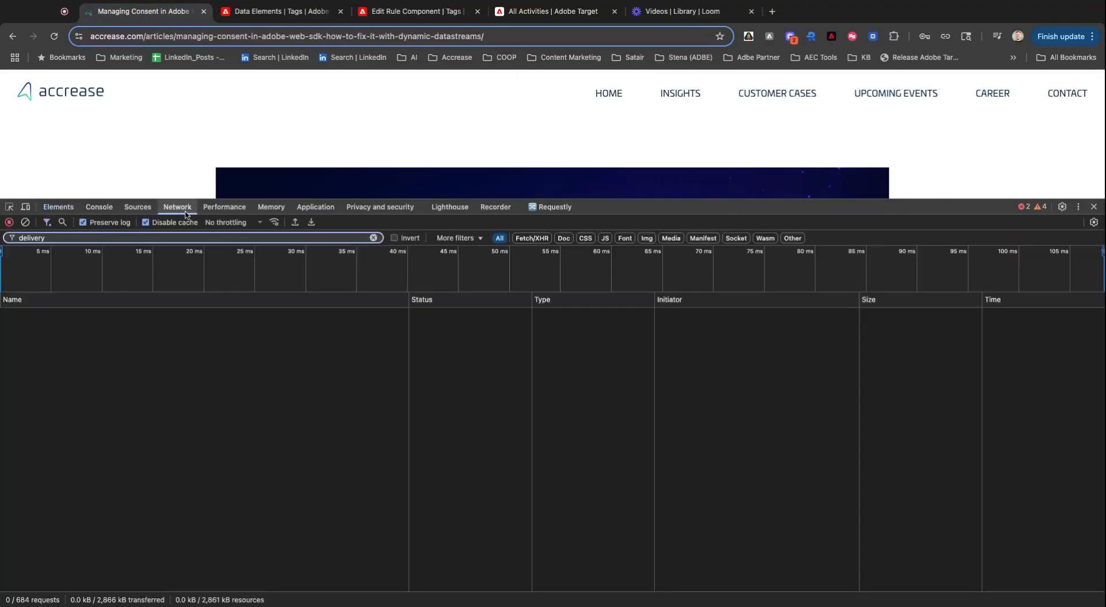
key("super+r")
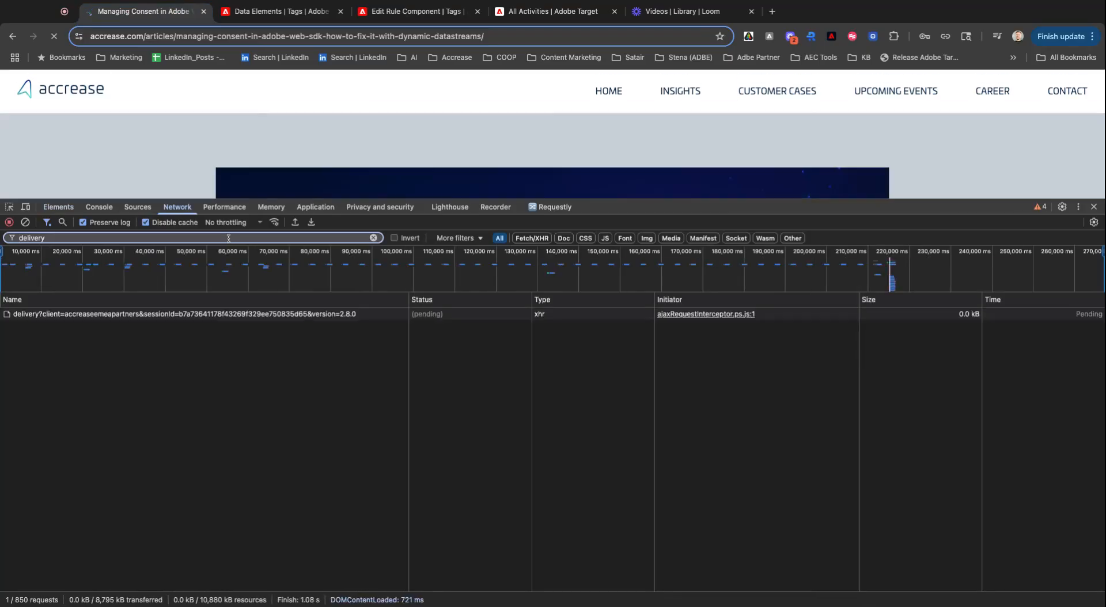
left_click(277, 314)
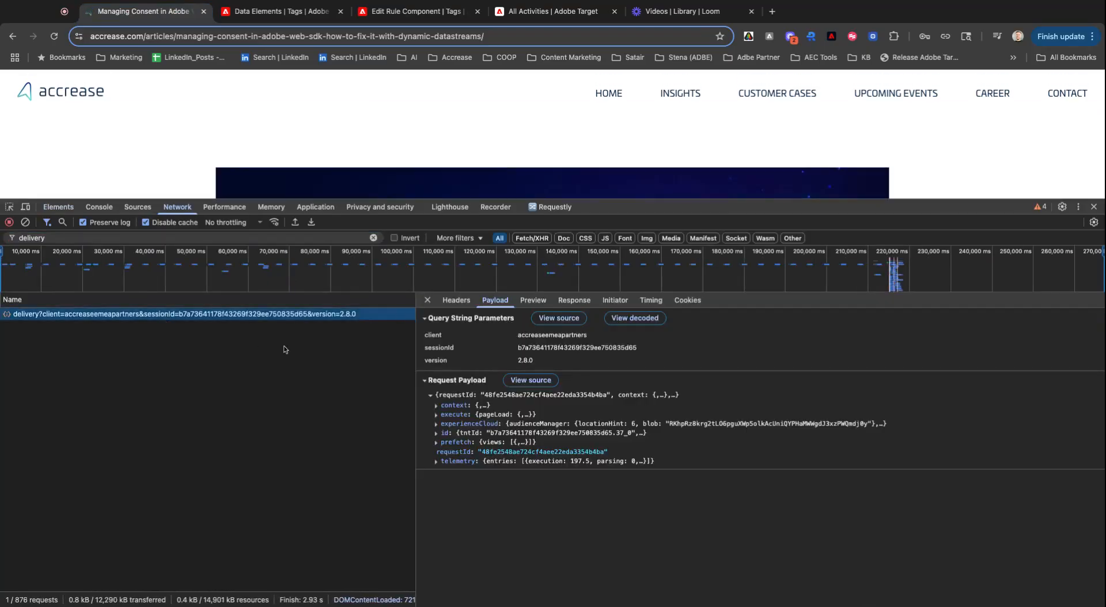
left_click(454, 414)
left_click(453, 414)
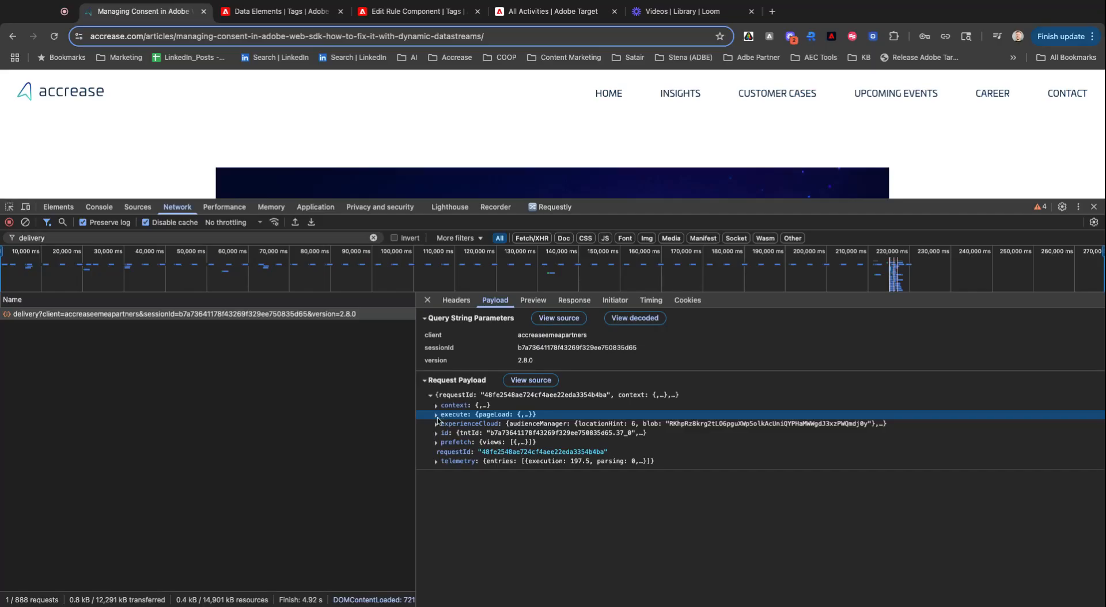
left_click(451, 424)
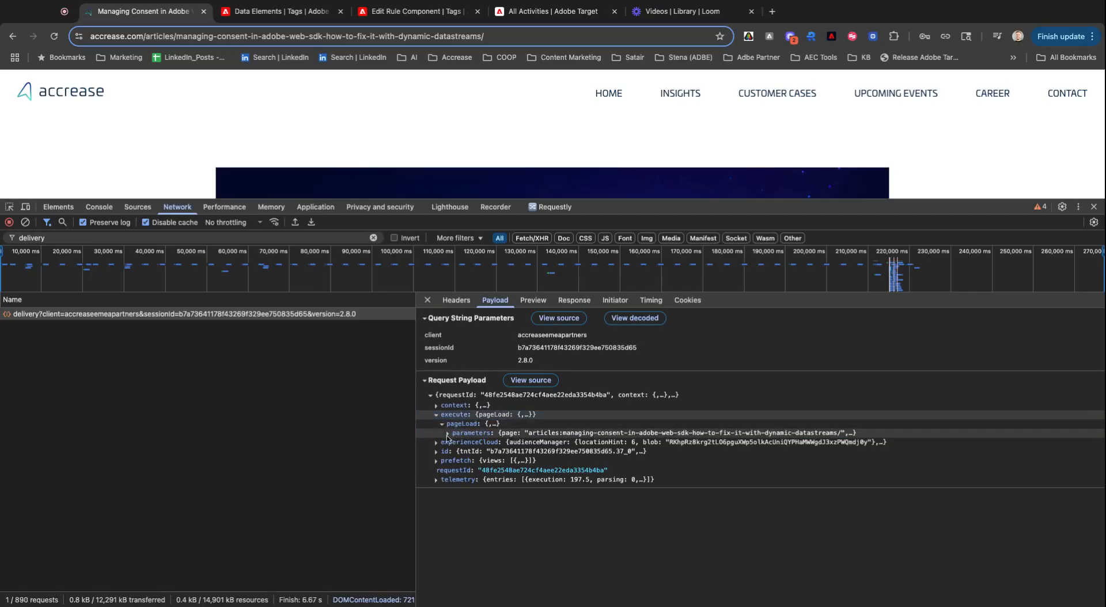
left_click(450, 435)
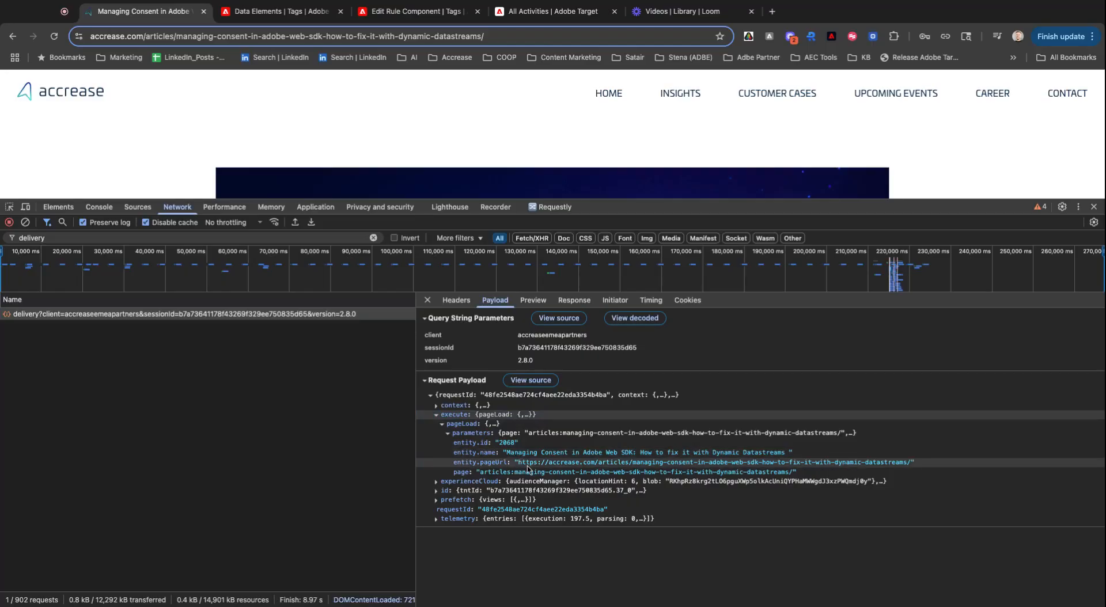
Step: Open the Adobe Summit 2025 article from Insights and expand the pageLoad parameters of its delivery request
left_click(673, 99)
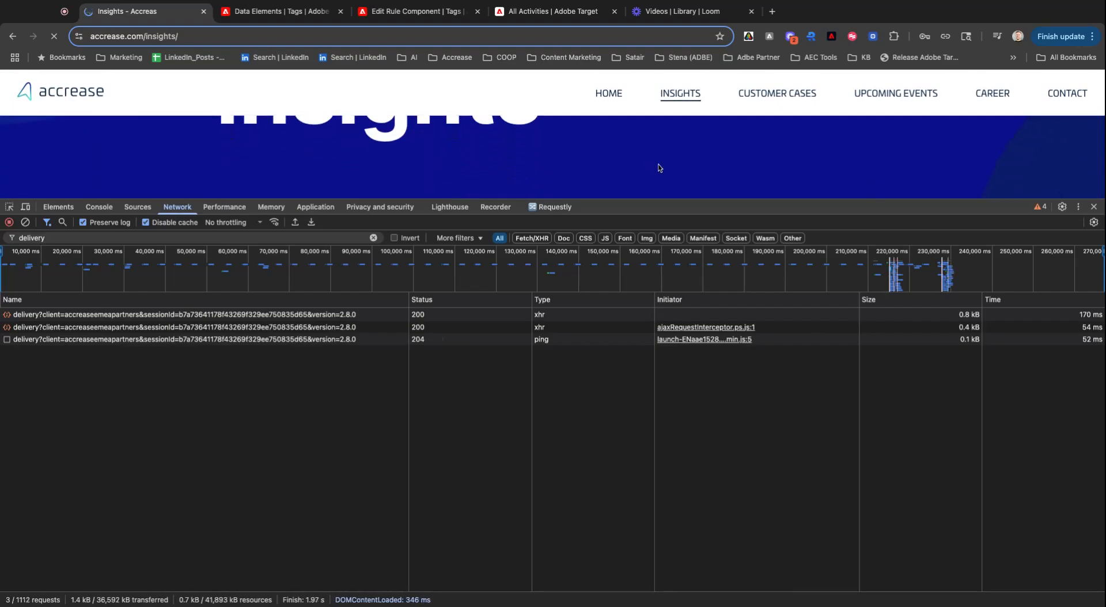
scroll(660, 169, "down", 5)
scroll(659, 168, "up", 1)
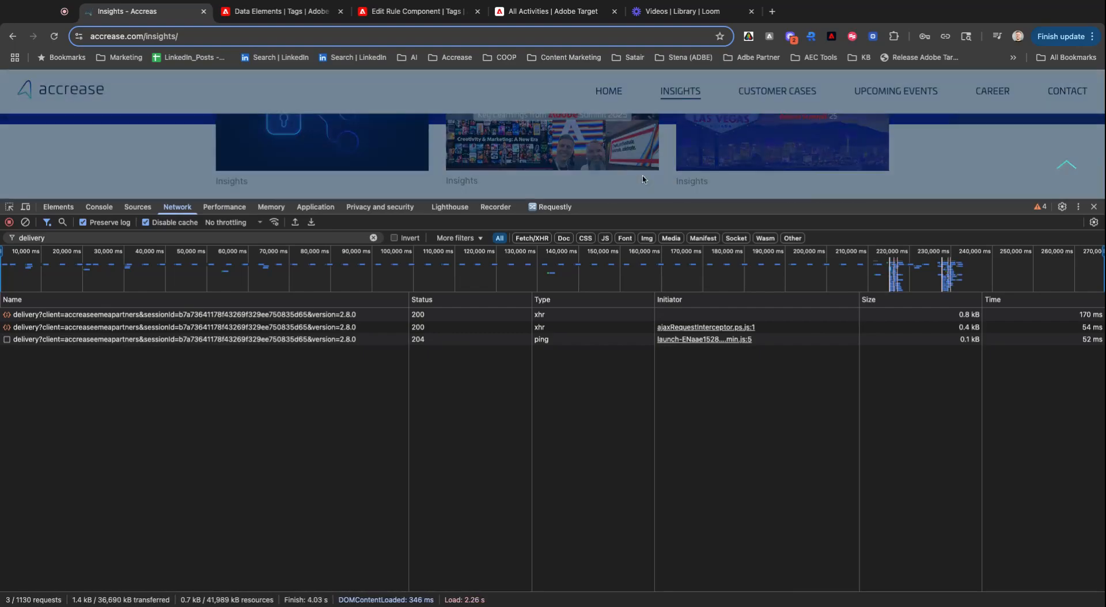
left_click(643, 178)
left_click(89, 352)
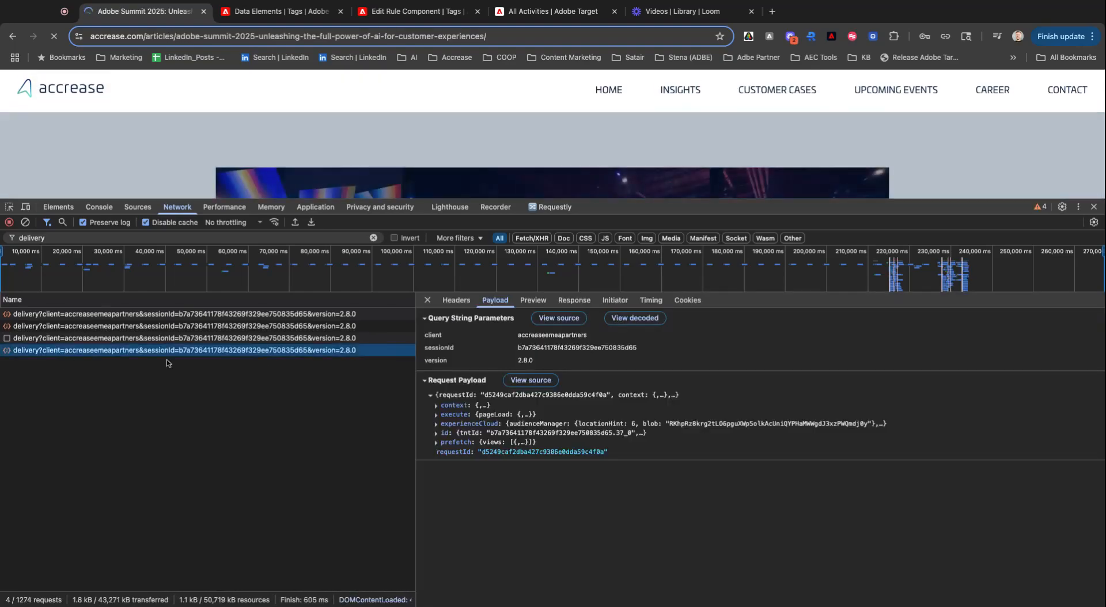
left_click(436, 414)
left_click(442, 424)
left_click(448, 433)
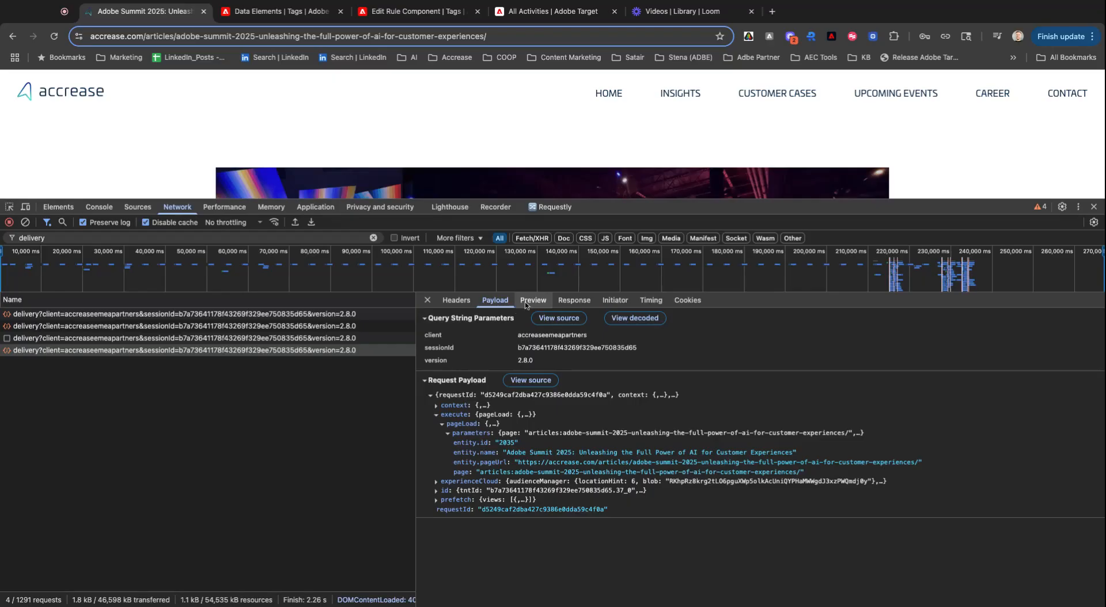
left_click(550, 12)
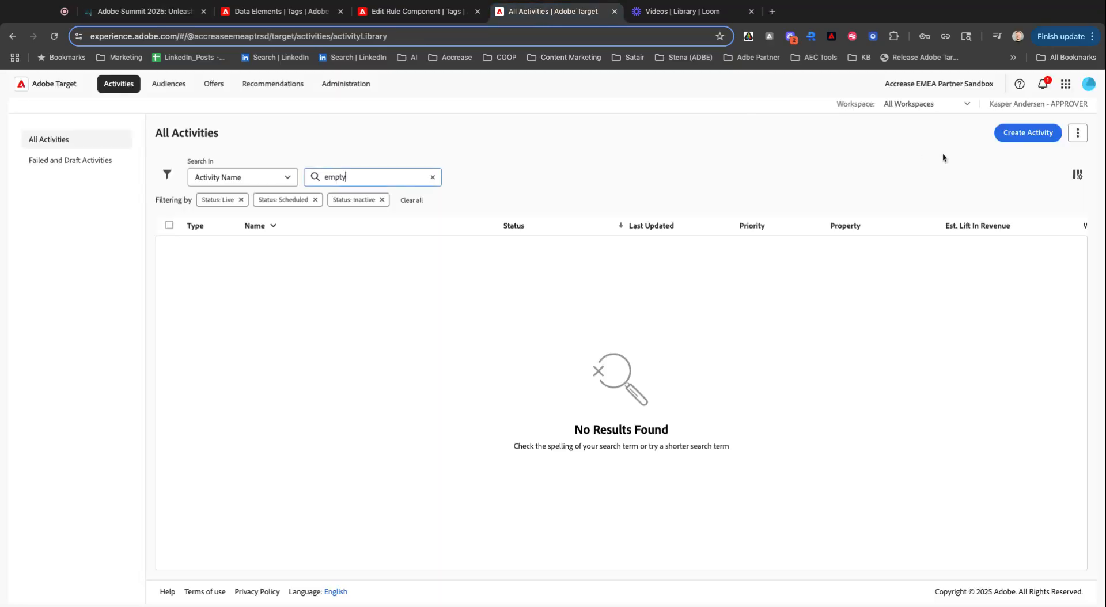
left_click(1001, 138)
left_click(1022, 231)
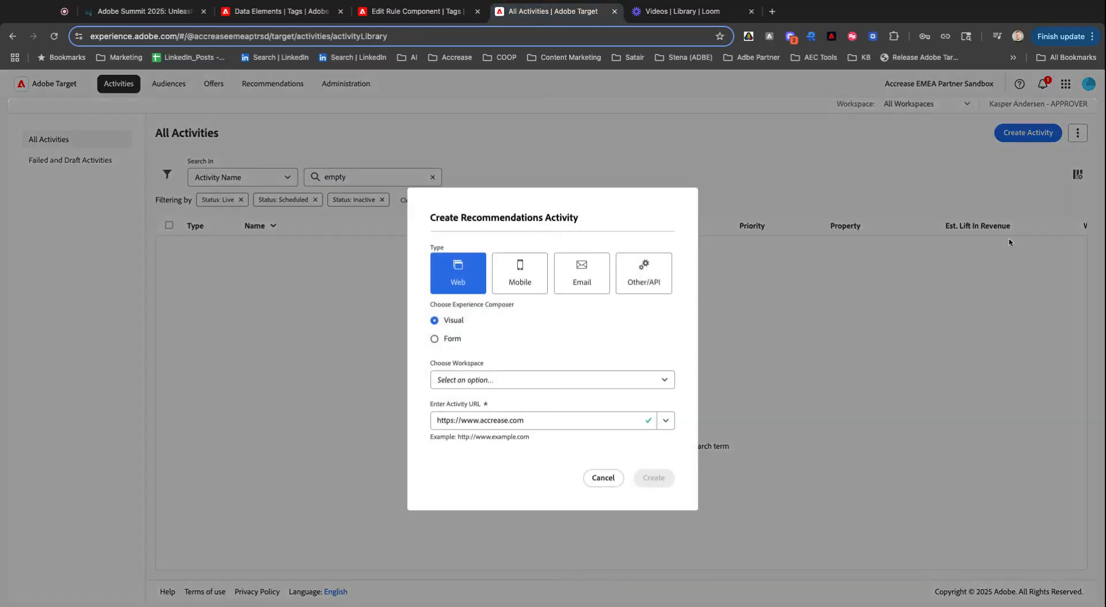
left_click(541, 382)
left_click(527, 405)
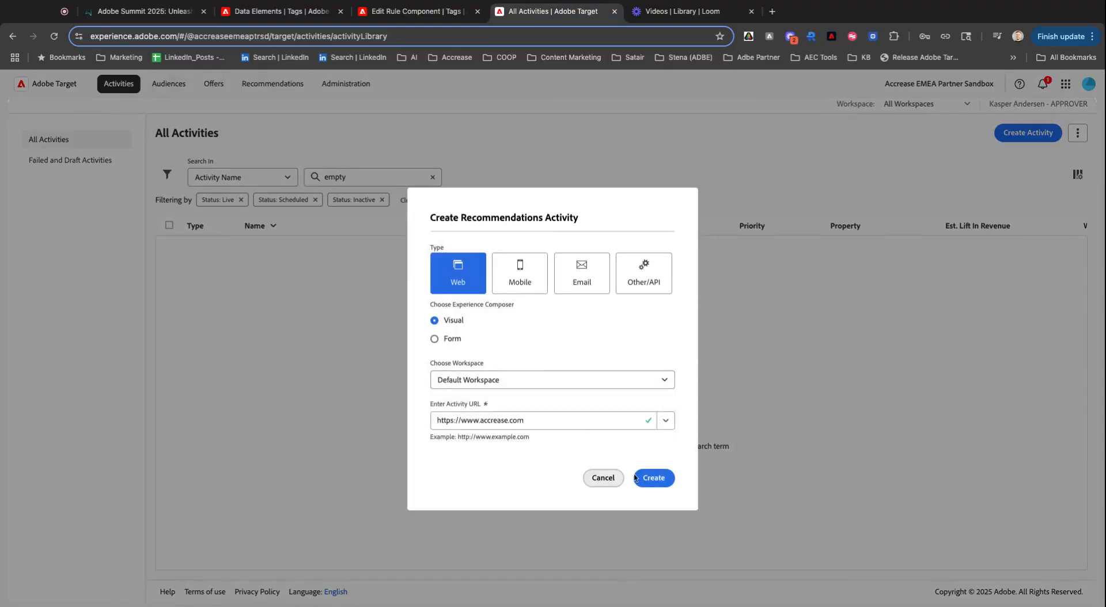
left_click(641, 477)
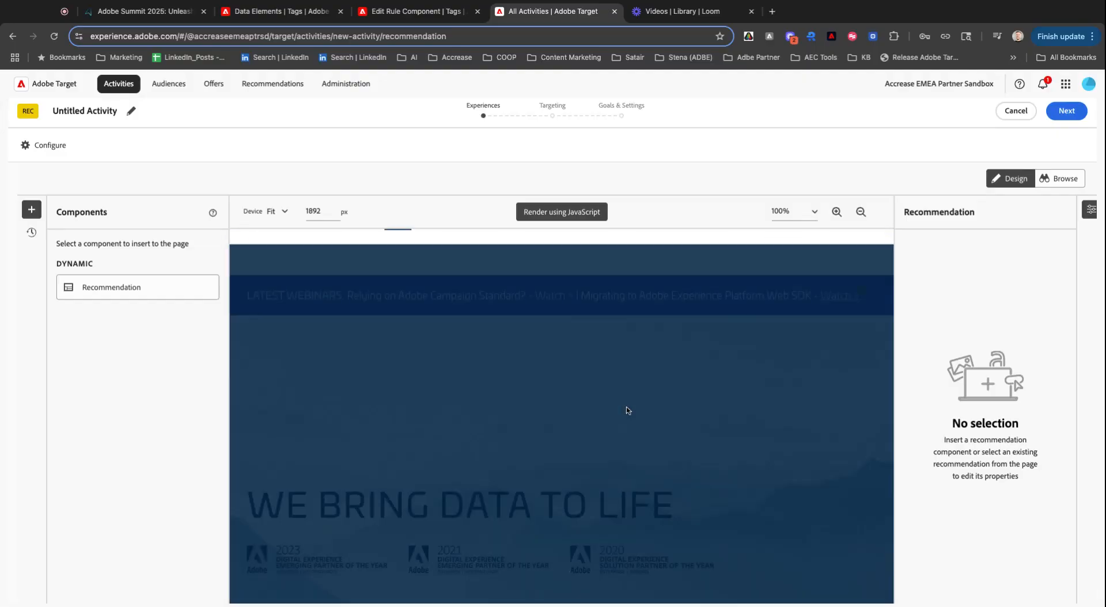
Step: Insert a Recommendation component before the "Decided on Adobe technology? Let's go!" heading on the home page
scroll(613, 414, "down", 5)
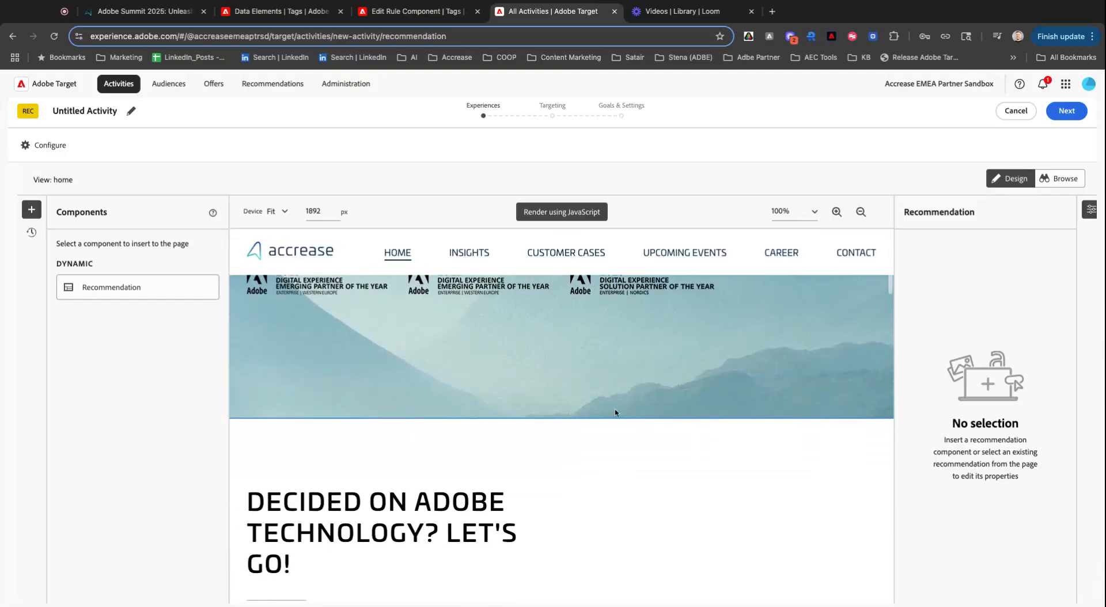
left_click(109, 288)
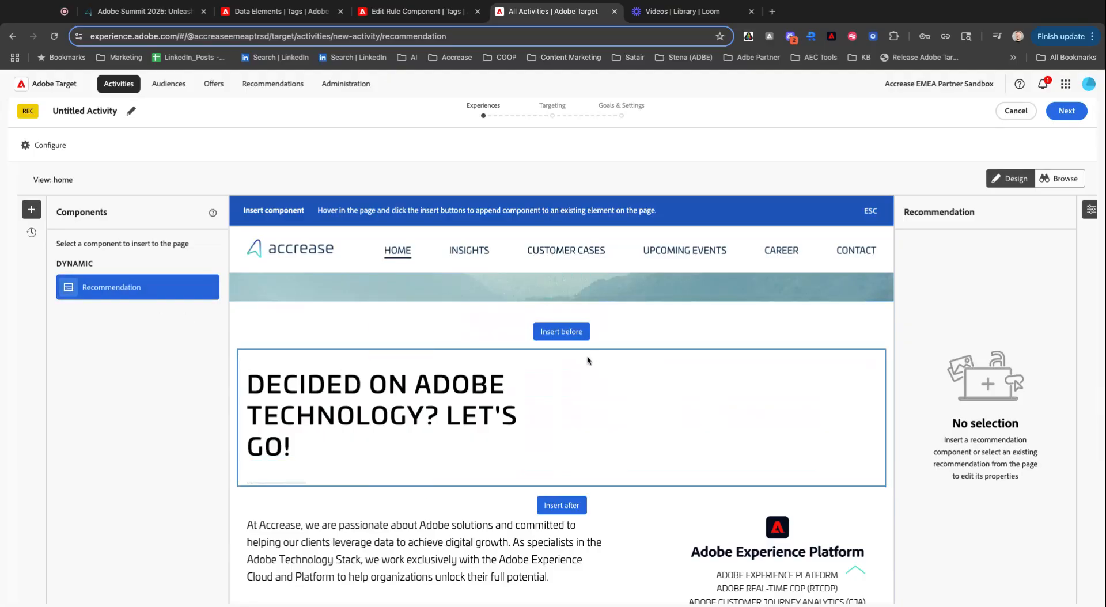
left_click(565, 336)
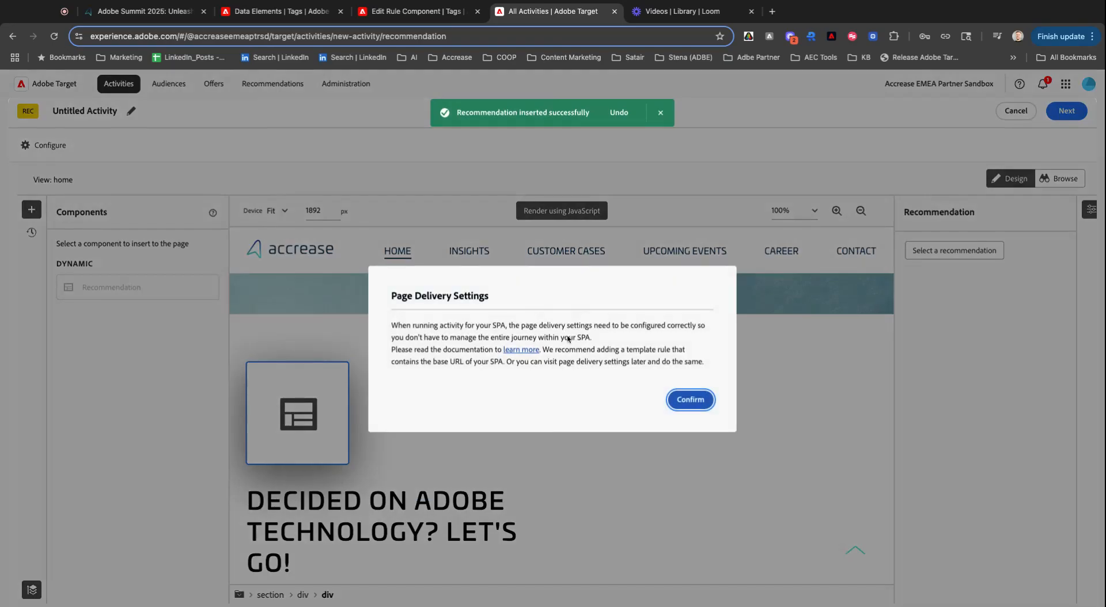
Step: Confirm the page delivery notice and choose the Recently Viewed Articles criteria for the inserted recommendation
left_click(689, 398)
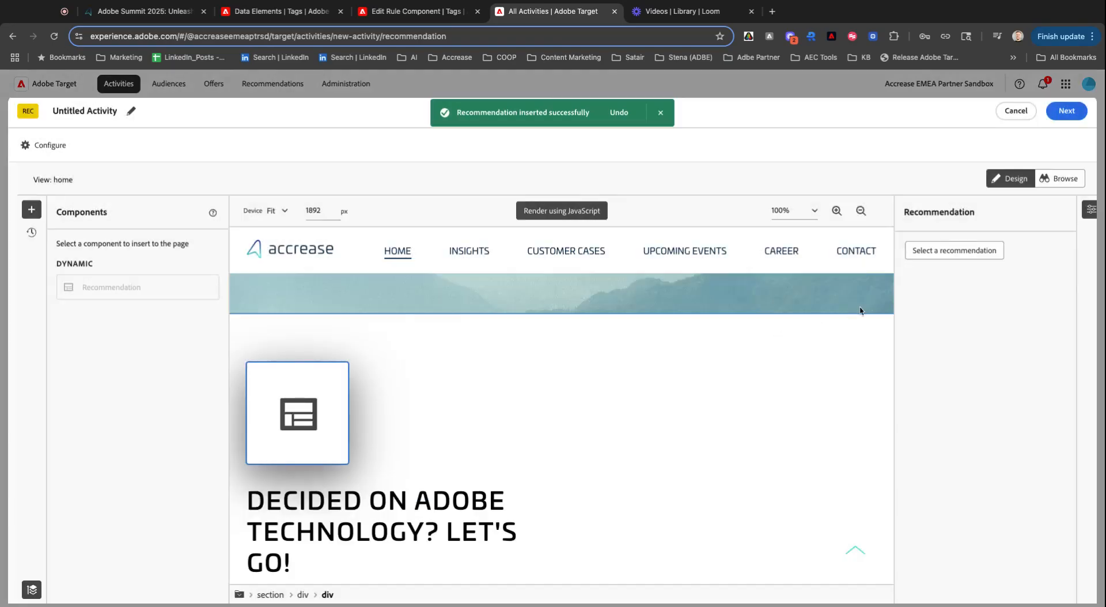
left_click(940, 250)
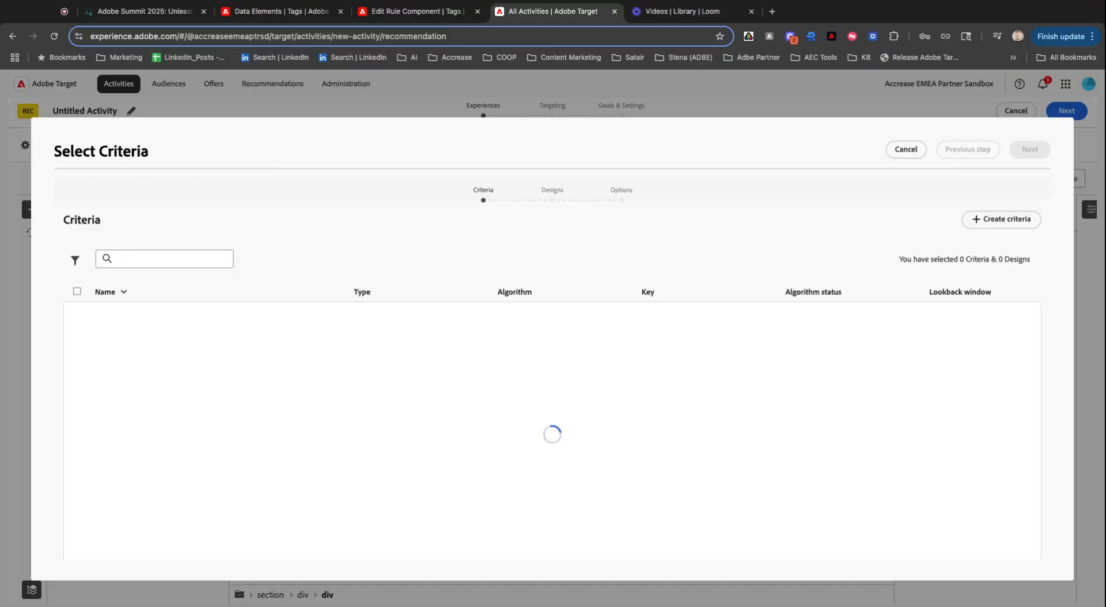
left_click(150, 253)
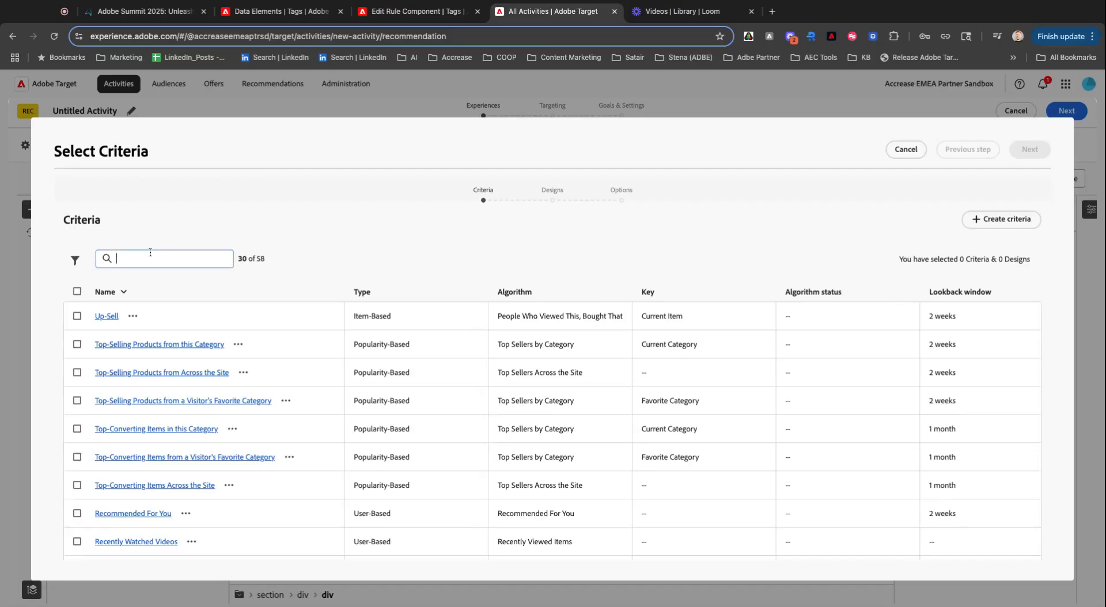
type("recently")
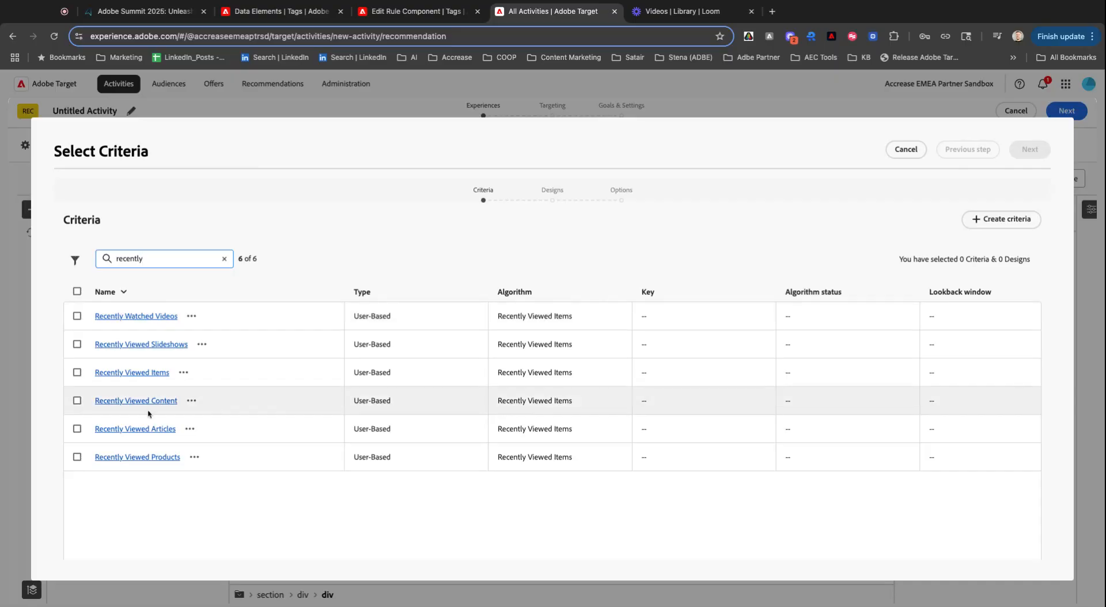
left_click(242, 435)
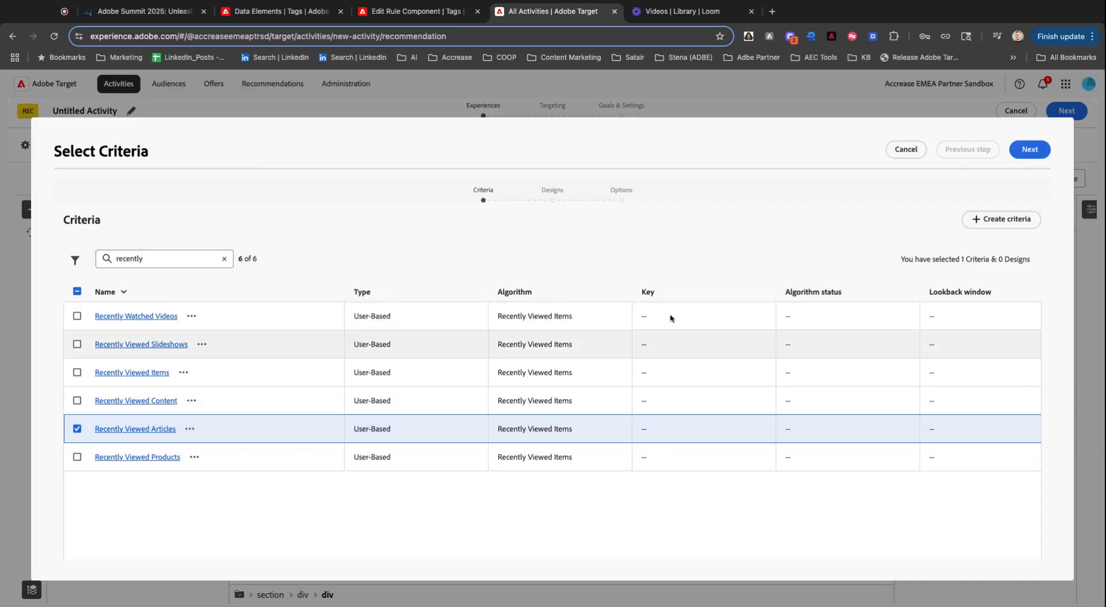
left_click(1030, 151)
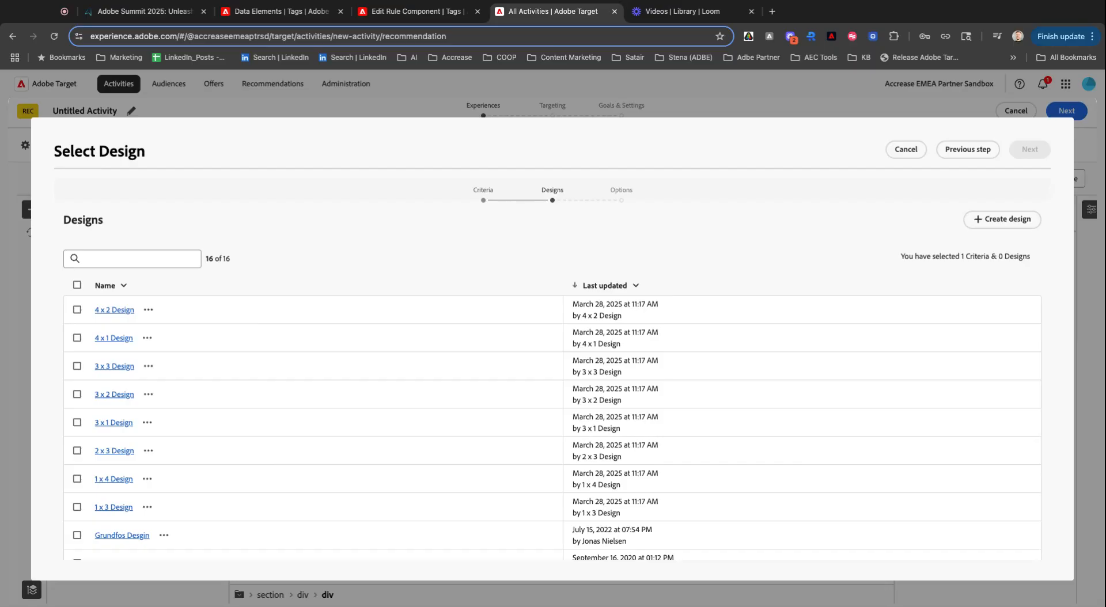
Step: Choose the 4 x 1 Design for the recommendation and save it with All Collections and no promotions
left_click(305, 339)
left_click(1029, 151)
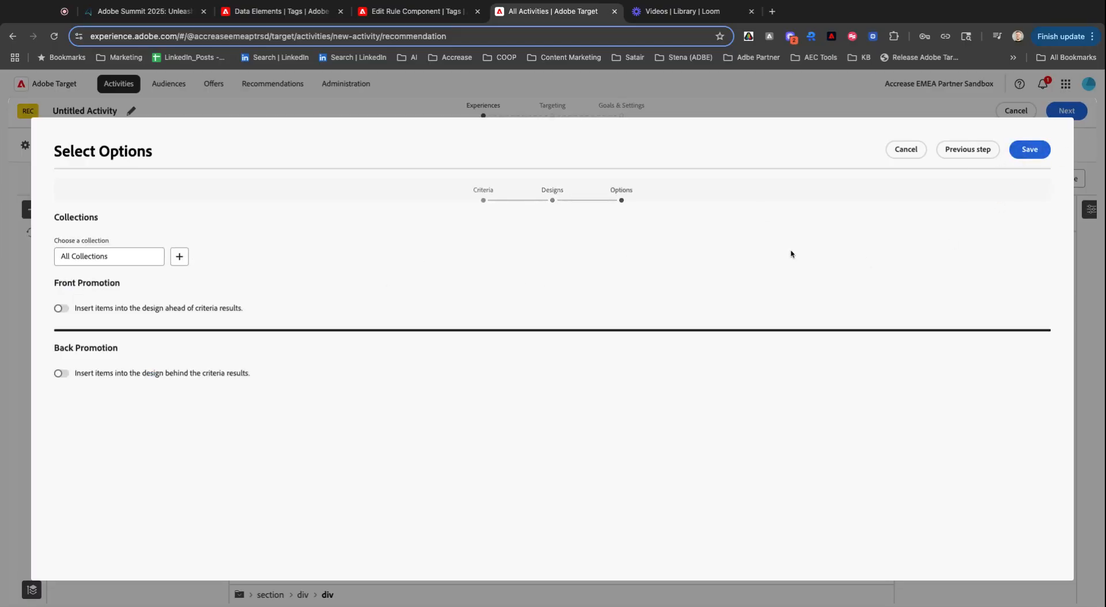
left_click(1047, 153)
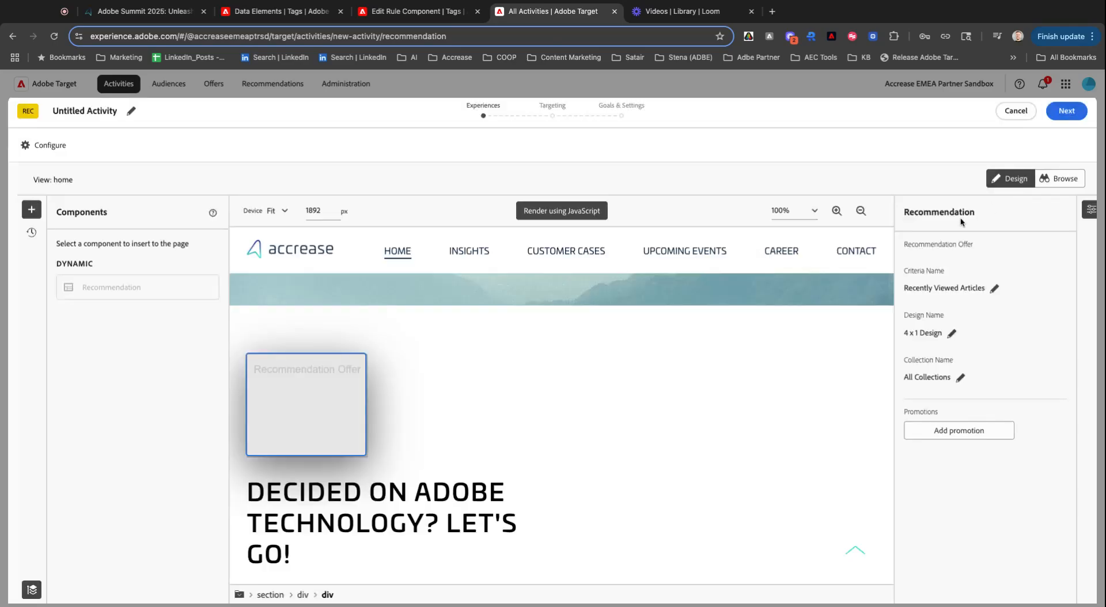
Step: Add a page delivery rule so the activity also runs where the URL contains "accrease", and save it
left_click(53, 144)
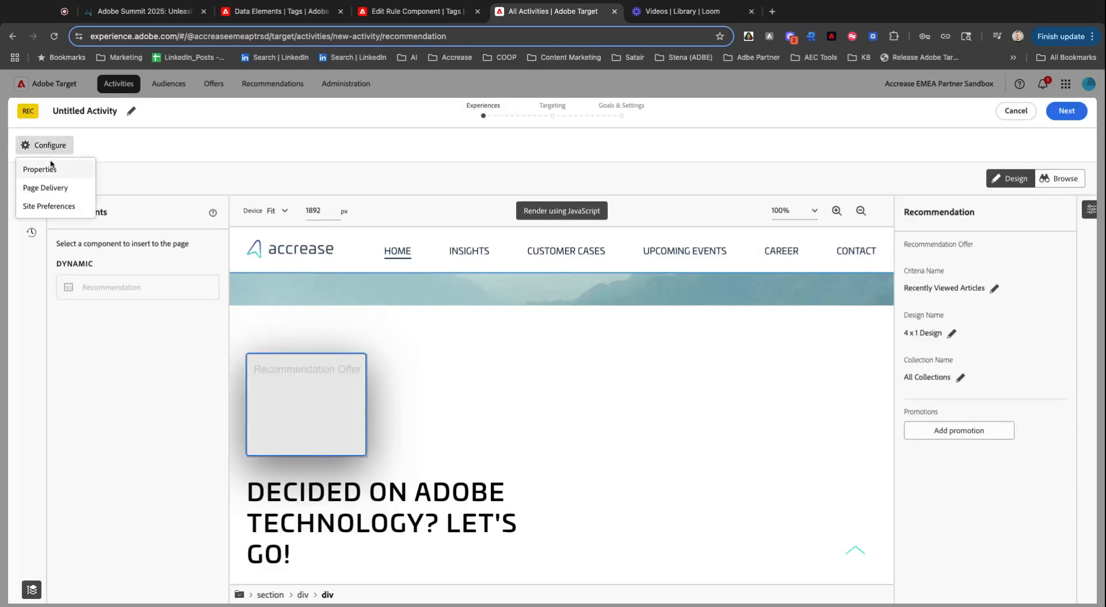
left_click(55, 188)
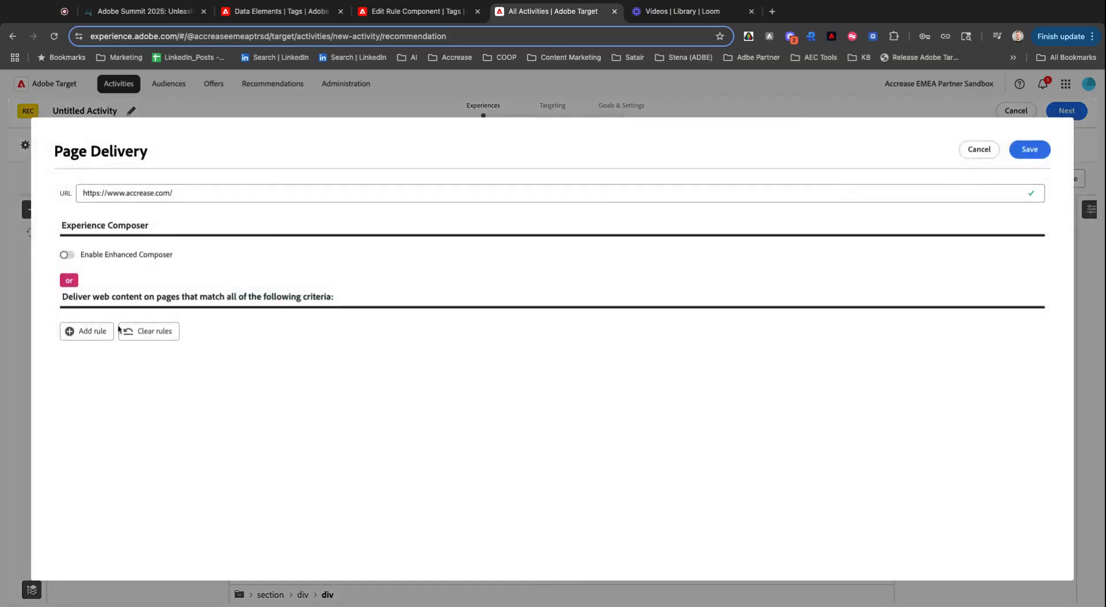
left_click(95, 339)
left_click(184, 335)
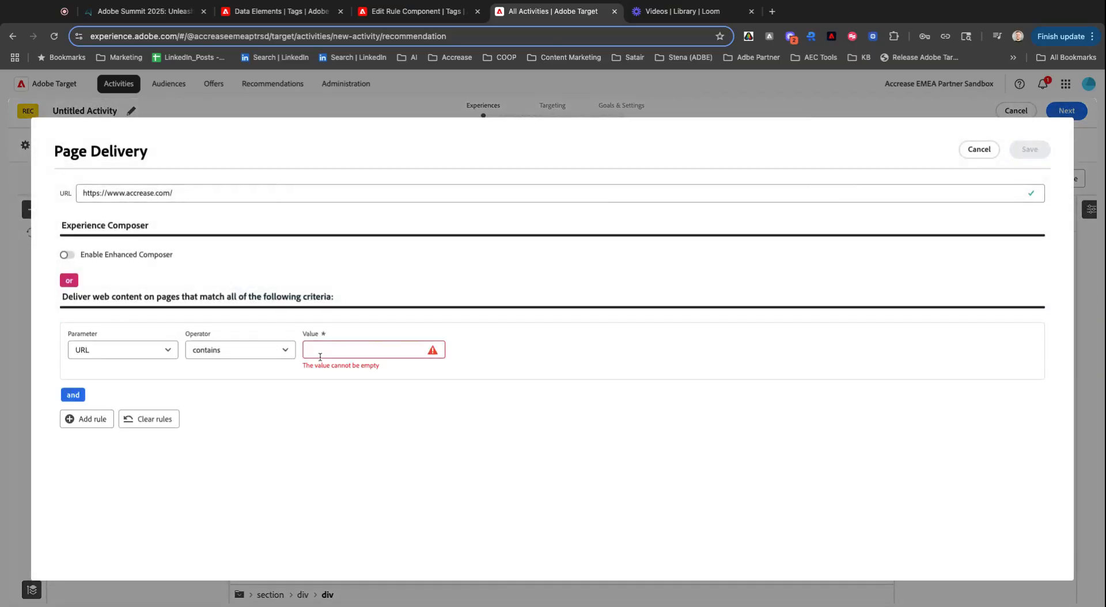
left_click(342, 351)
type("accrease")
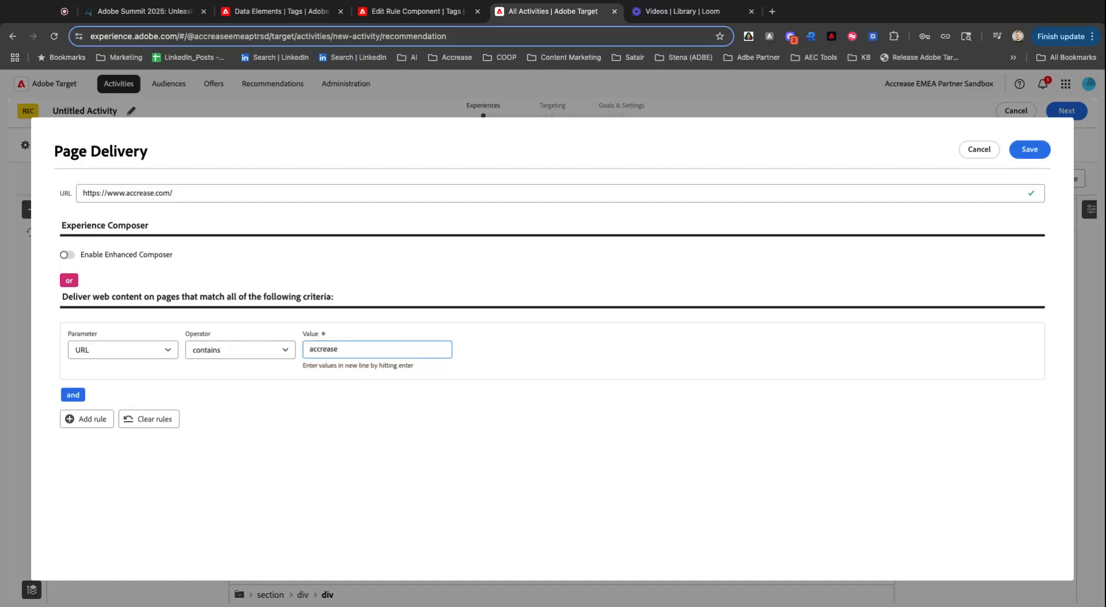
left_click(1029, 149)
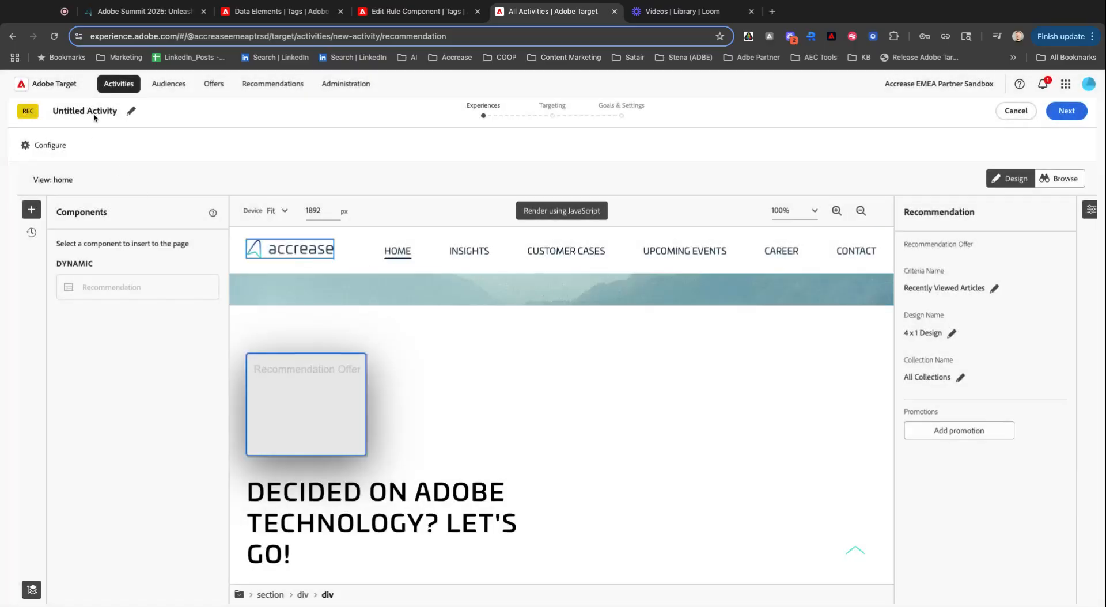
Step: Rename the activity to the presenter's first name followed by "demo of recommendation"
left_click(131, 111)
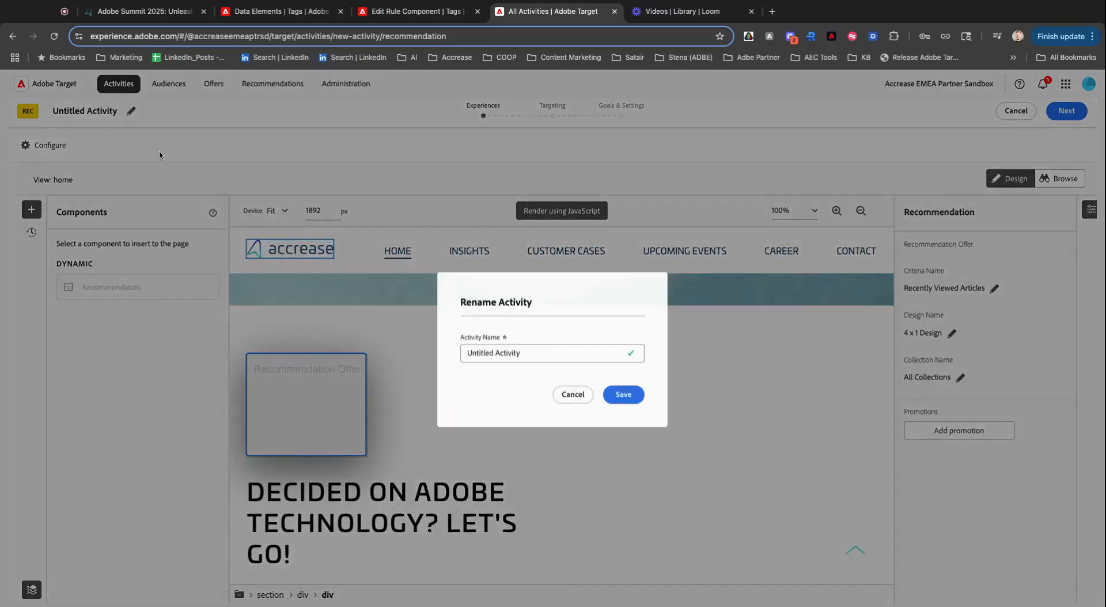
triple_click(531, 352)
type("Kasper demo of re")
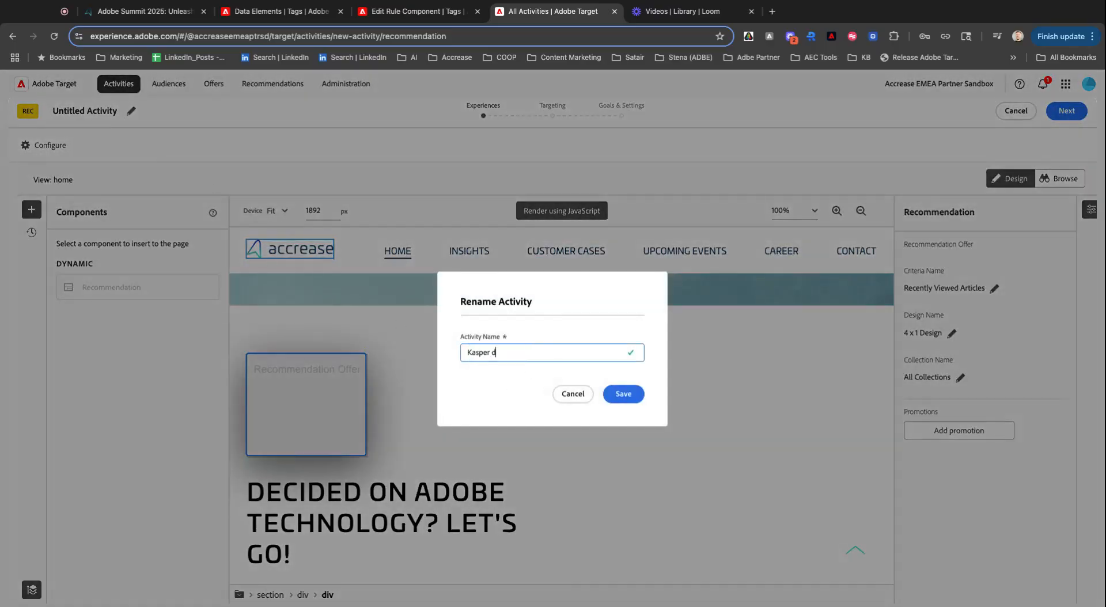
type("commendation")
left_click(624, 394)
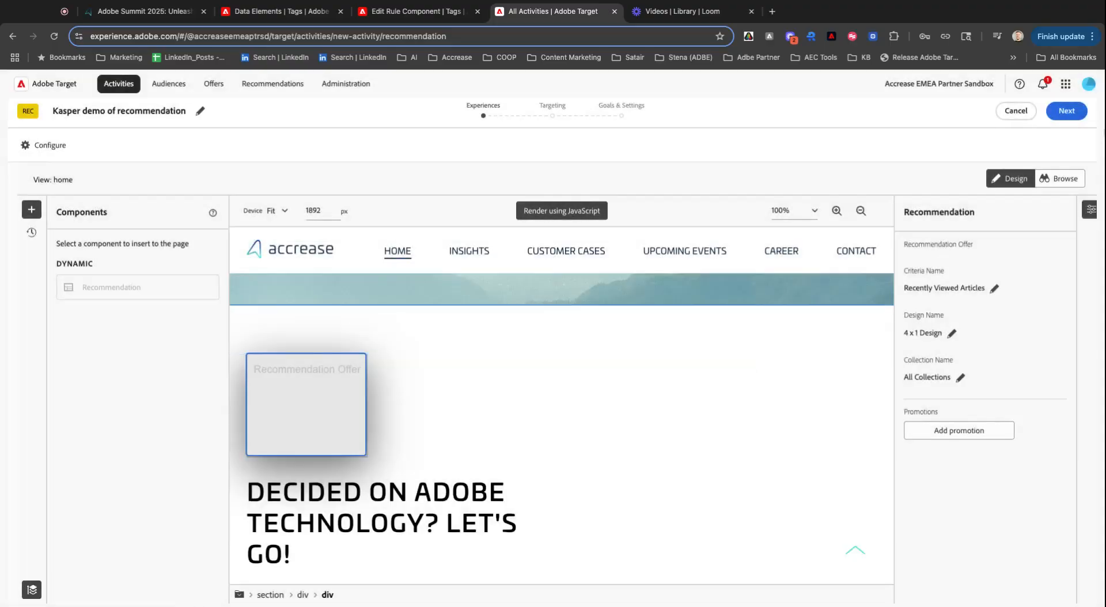
Step: Proceed to Targeting and set the traffic allocation of the "0 - No Recommendation" control experience to 0%
left_click(1066, 111)
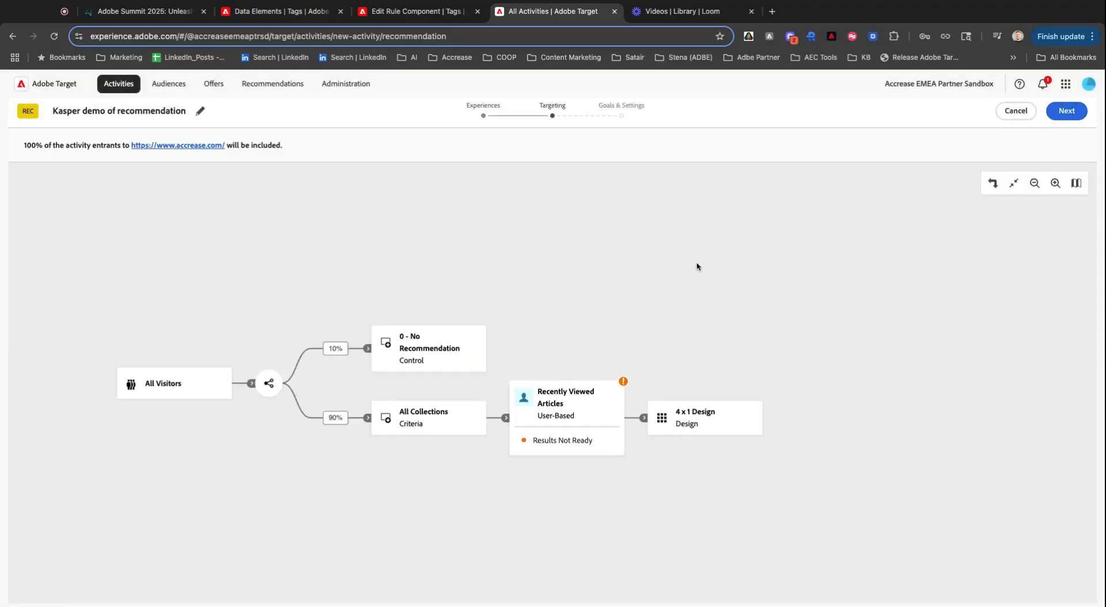
left_click(270, 385)
double_click(963, 298)
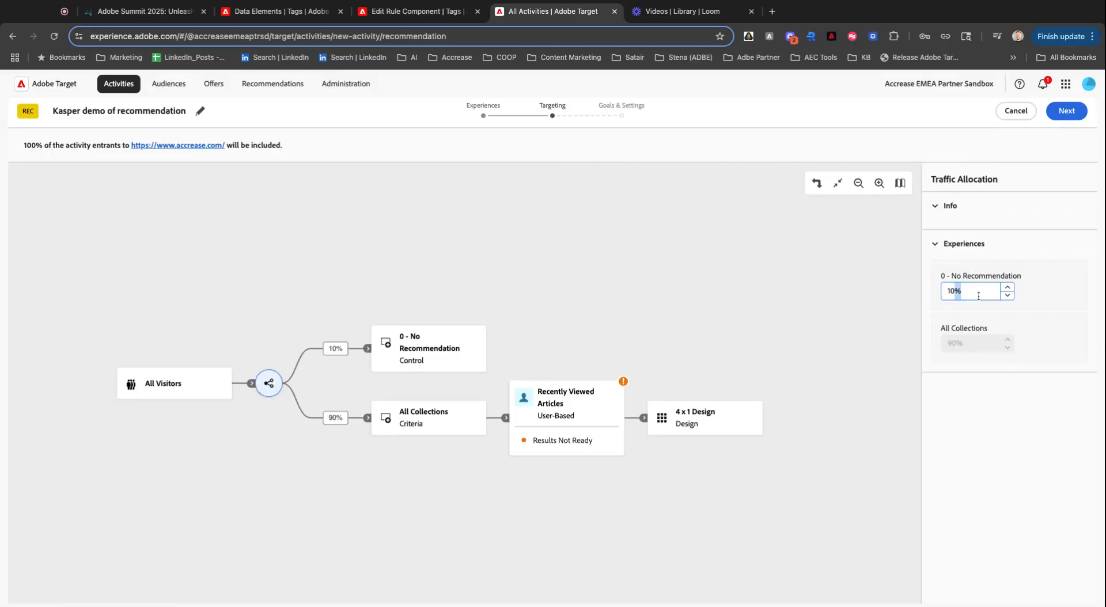
type("0")
left_click(861, 295)
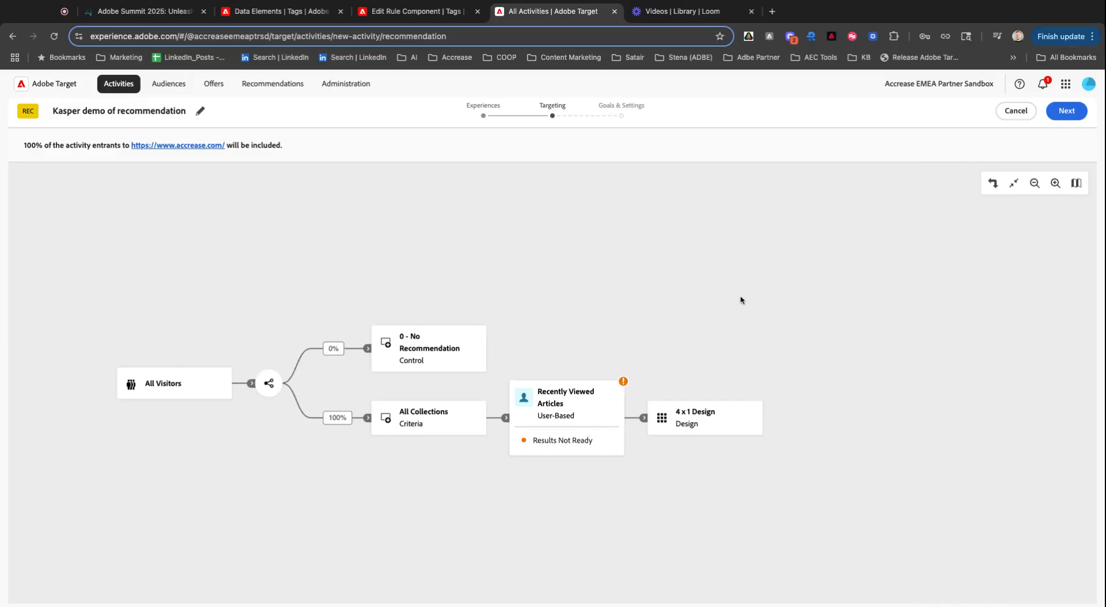
Step: Proceed to Goals & Settings and set the primary goal to Revenue, measured by Clicked on Recommendation
left_click(1067, 111)
scroll(835, 345, "down", 5)
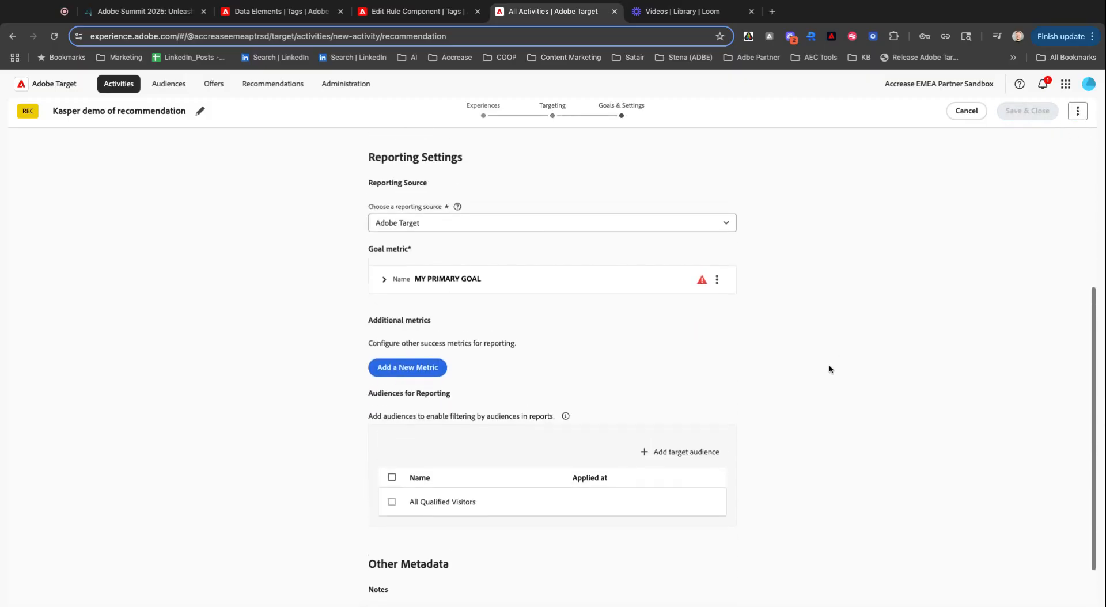
left_click(465, 288)
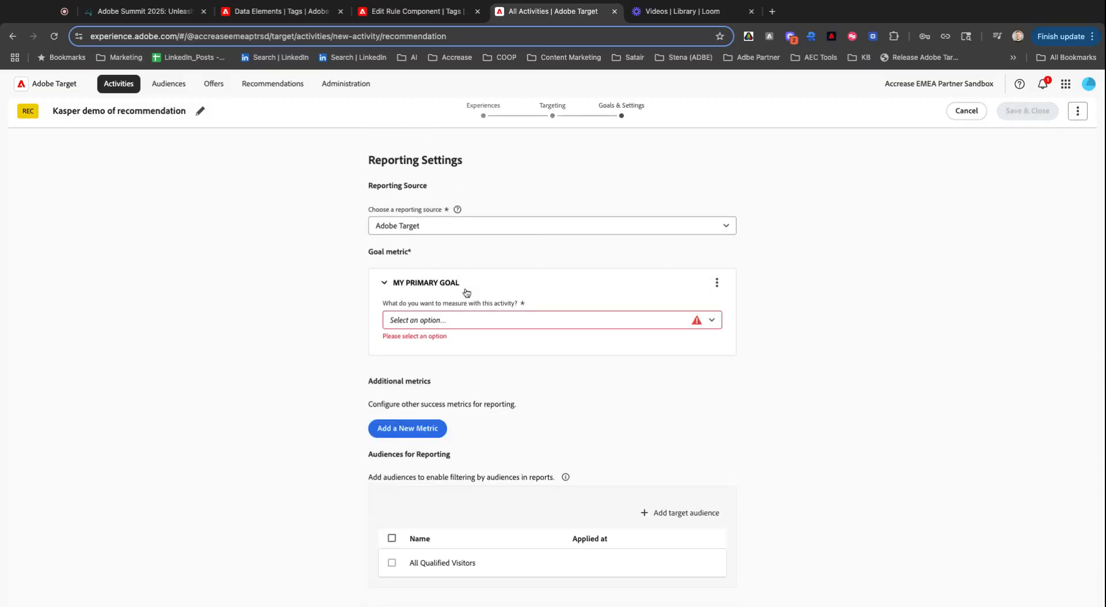
left_click(466, 326)
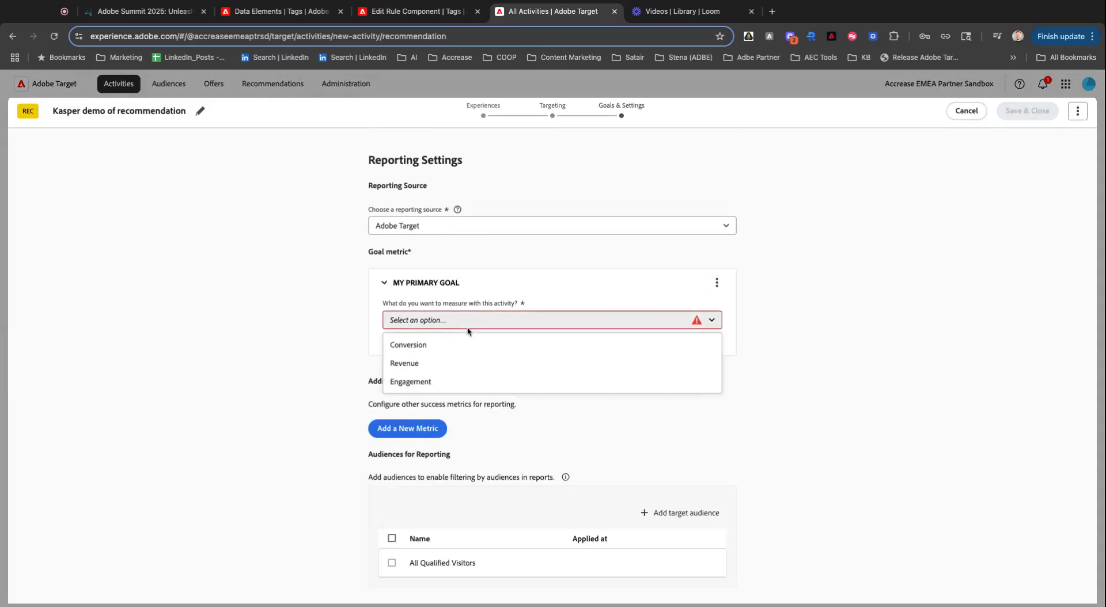
left_click(458, 363)
left_click(442, 366)
left_click(450, 408)
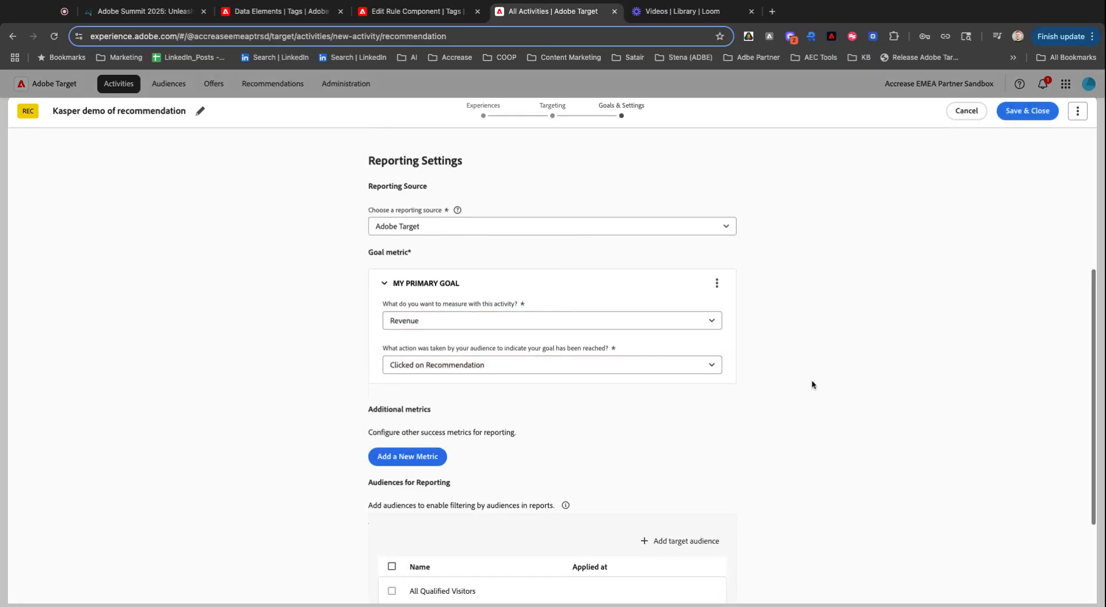
Step: Save and close the activity, then activate it and check the criteria status in its targeting diagram
left_click(1029, 112)
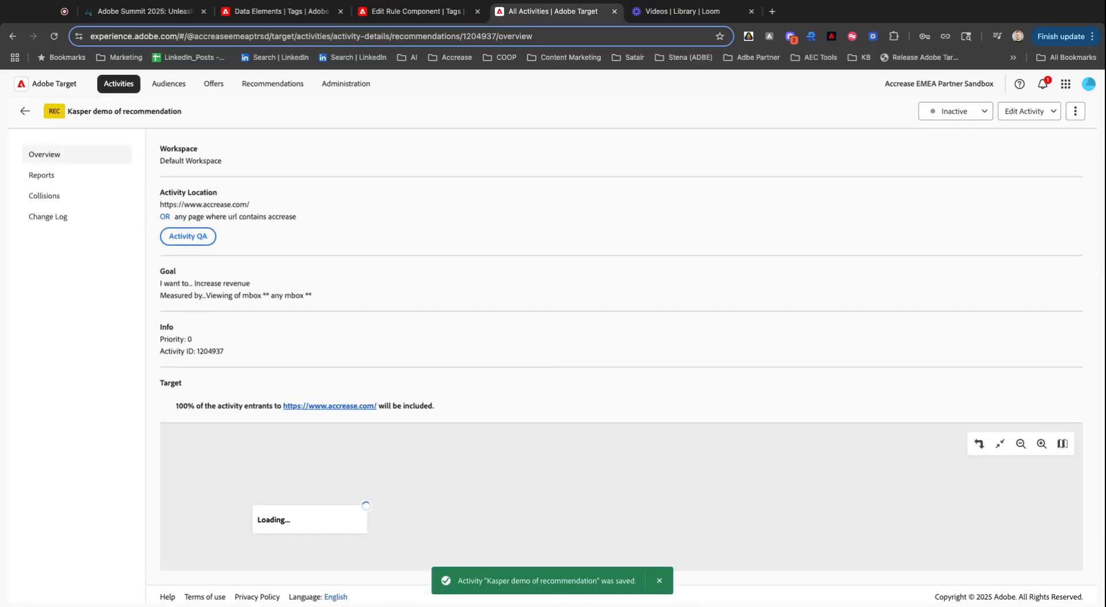
left_click(956, 111)
left_click(964, 139)
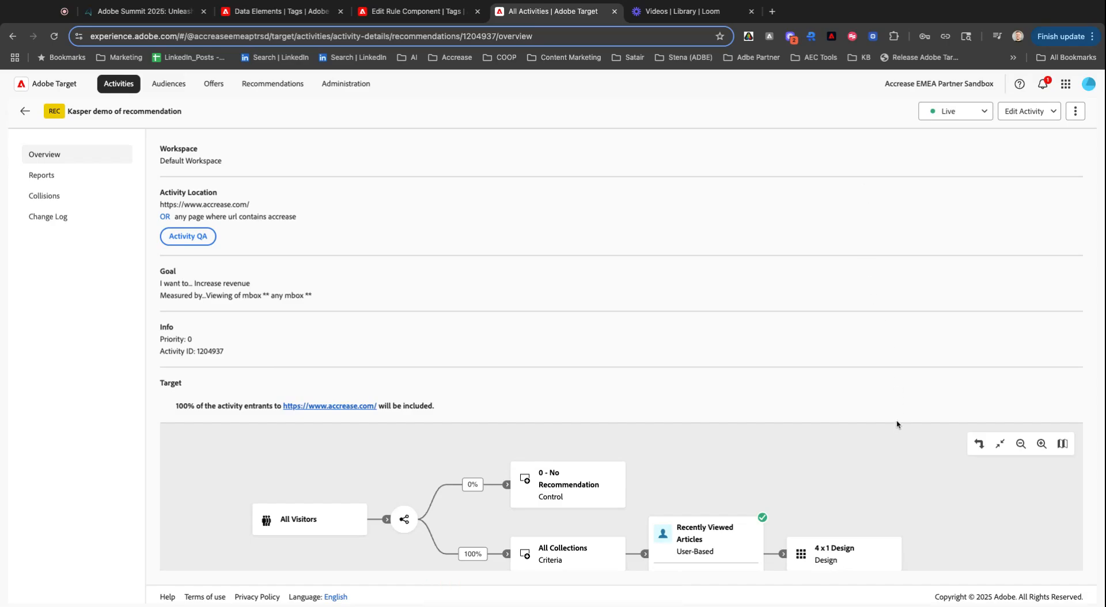
scroll(896, 423, "down", 2)
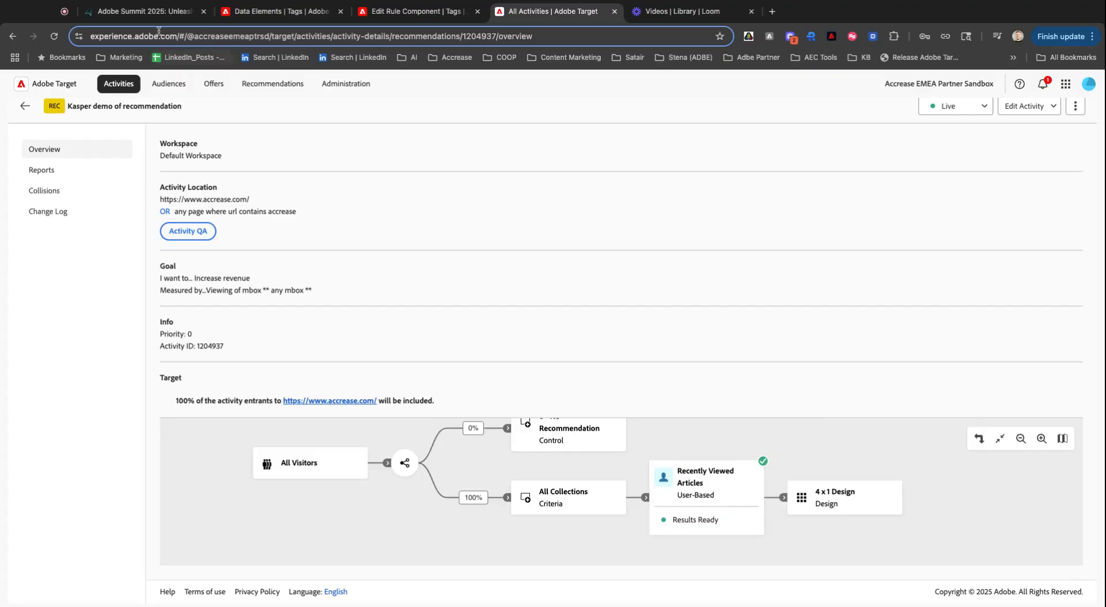
Step: Switch to the Accrease website, close the developer tools and examine the recommended articles on the home page
key("super+2")
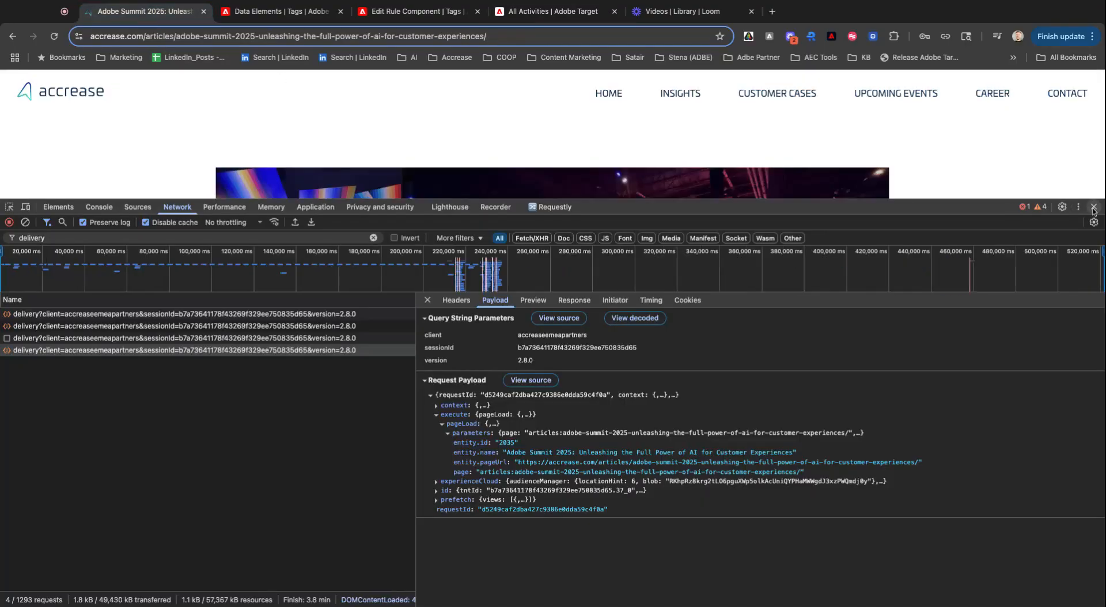
left_click(1094, 208)
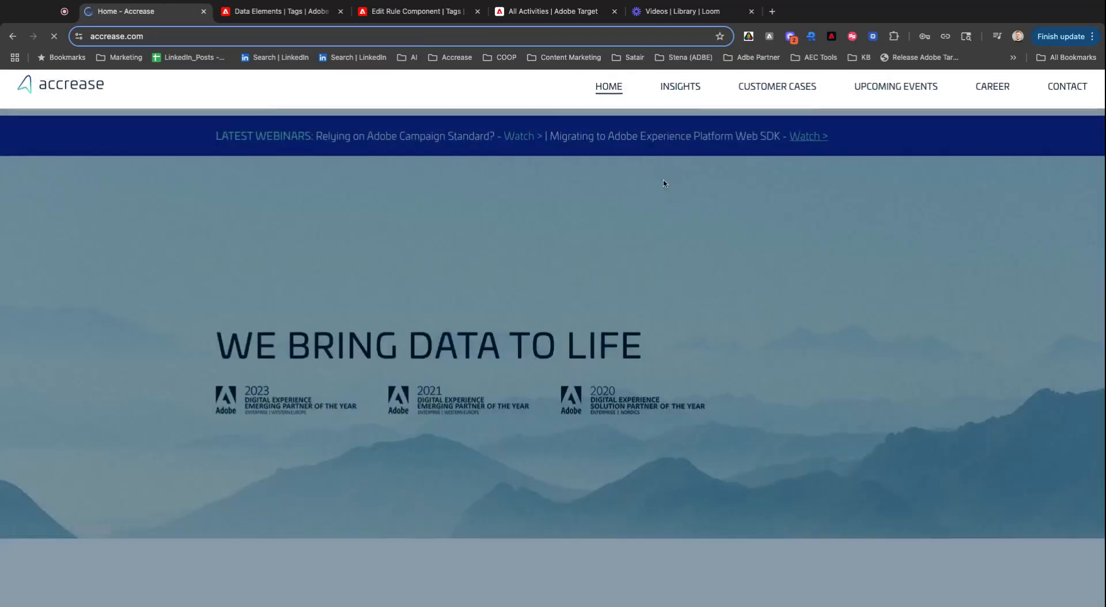
scroll(699, 313, "down", 4)
scroll(699, 309, "down", 5)
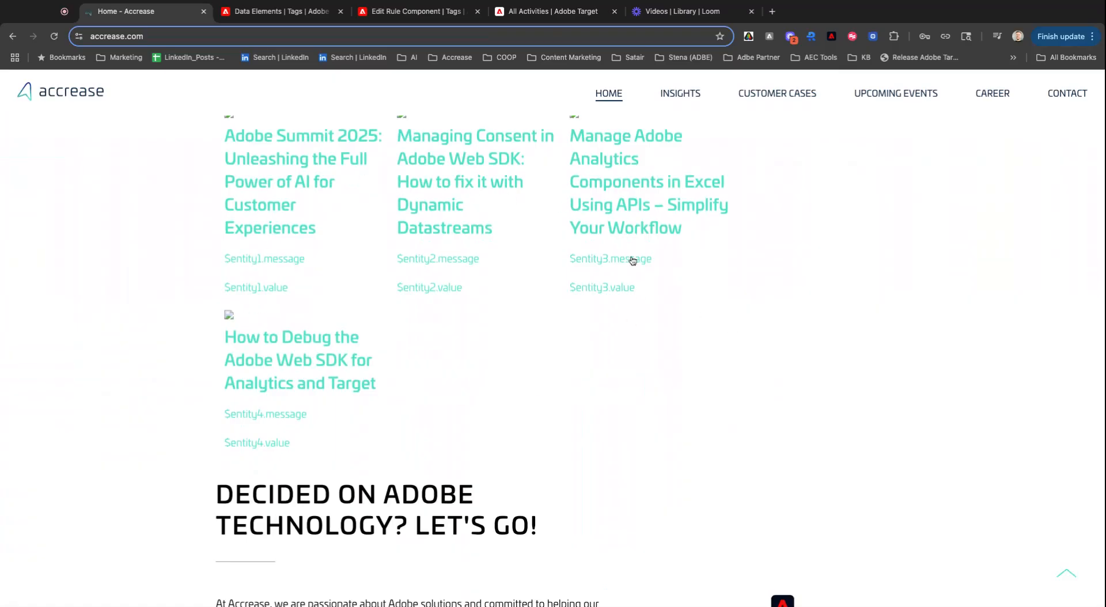
scroll(686, 300, "up", 1)
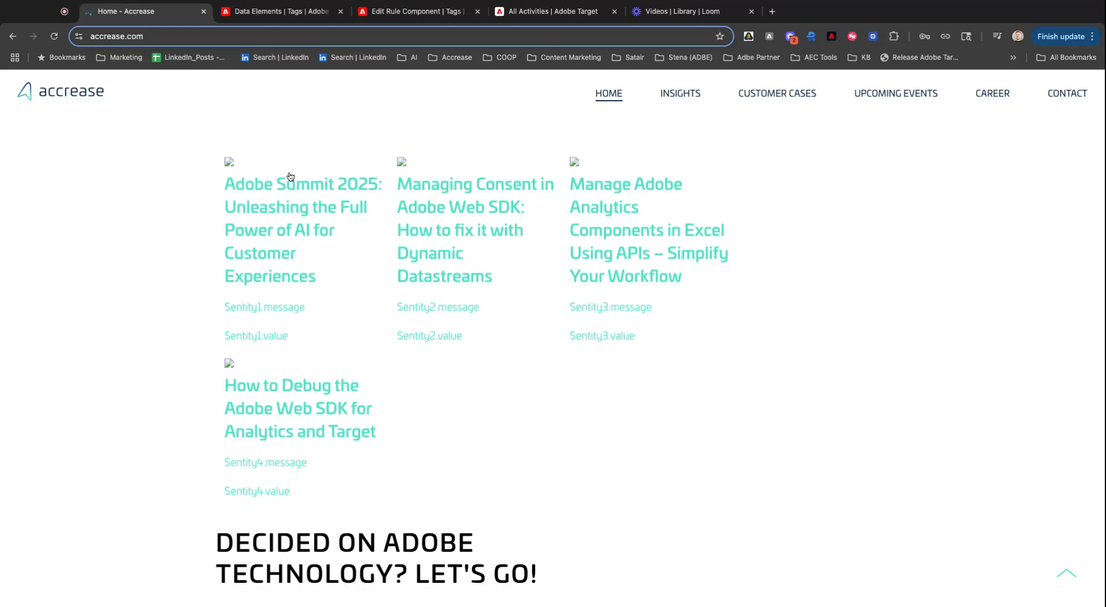
Step: Open the recommended Adobe Summit 2025 and Managing Consent articles in turn, returning to the home page each time to check the recommendation order
left_click(266, 219)
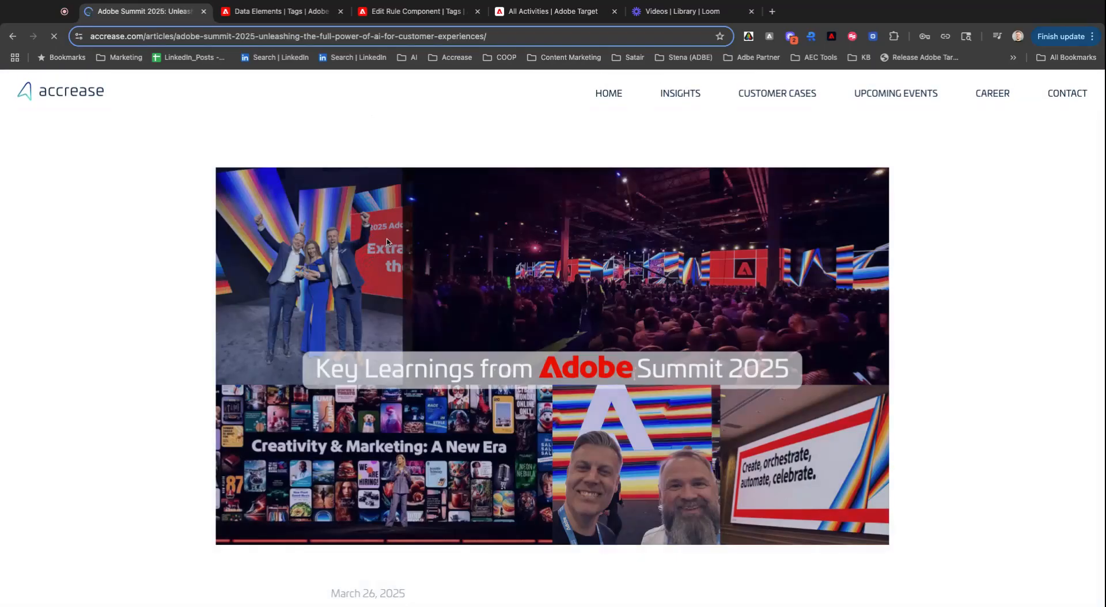
left_click(13, 36)
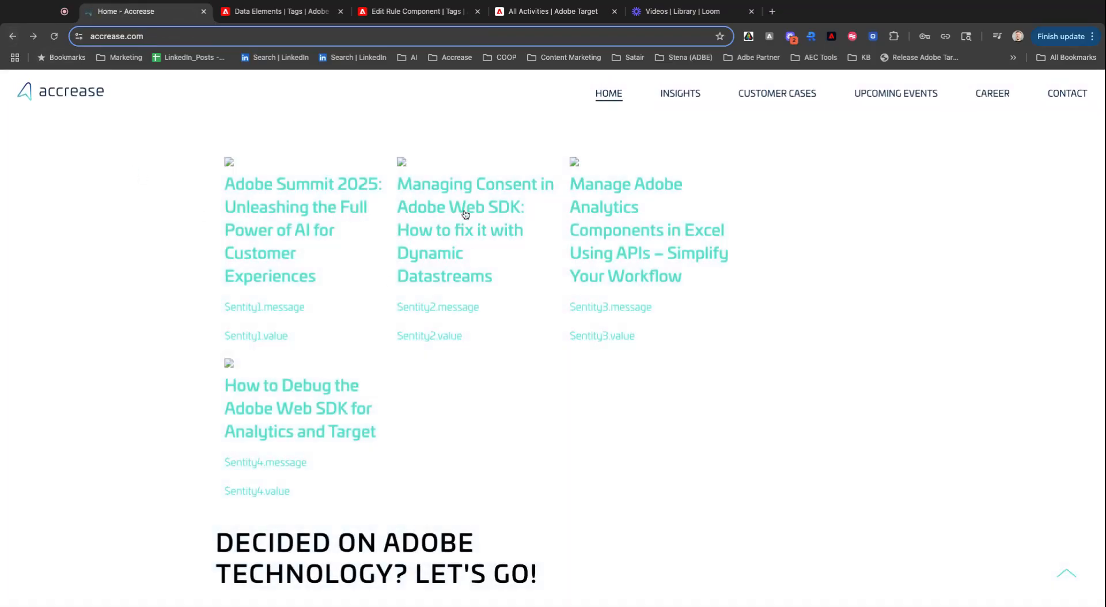
left_click(465, 215)
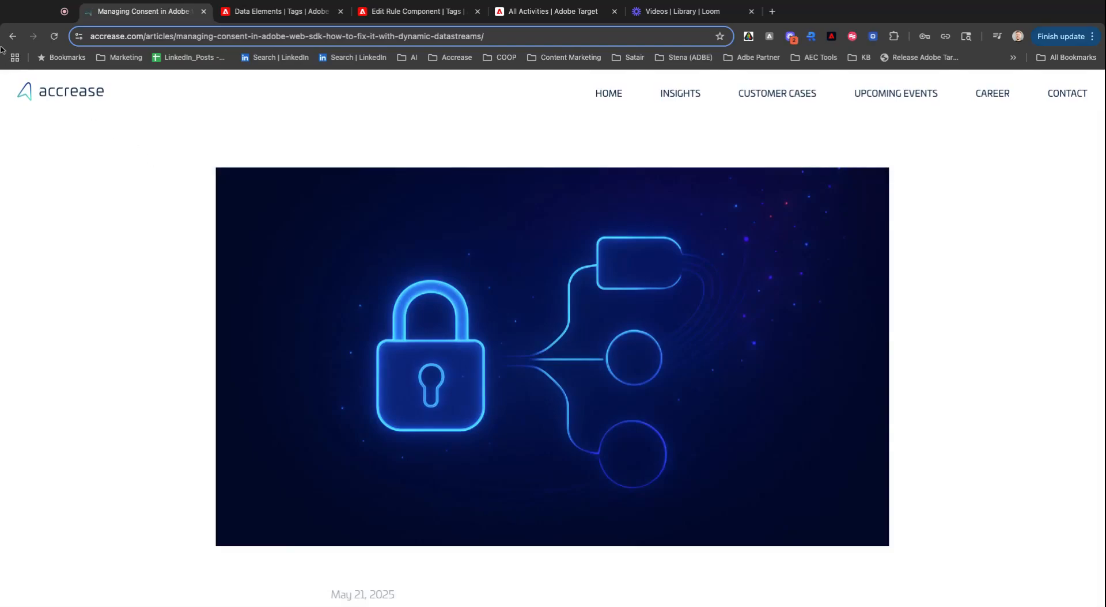
left_click(11, 37)
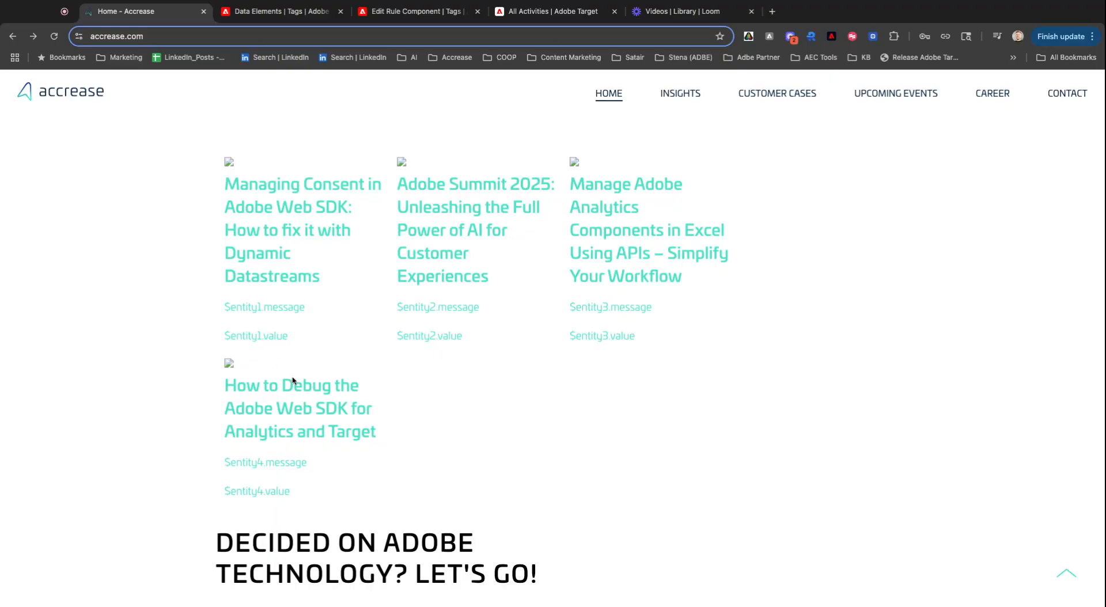
Step: Open the article "Building an Engagement Scoring Model for Analytics Data: A step-by-step guide" from the Insights page and skim it
left_click(680, 95)
scroll(710, 382, "down", 12)
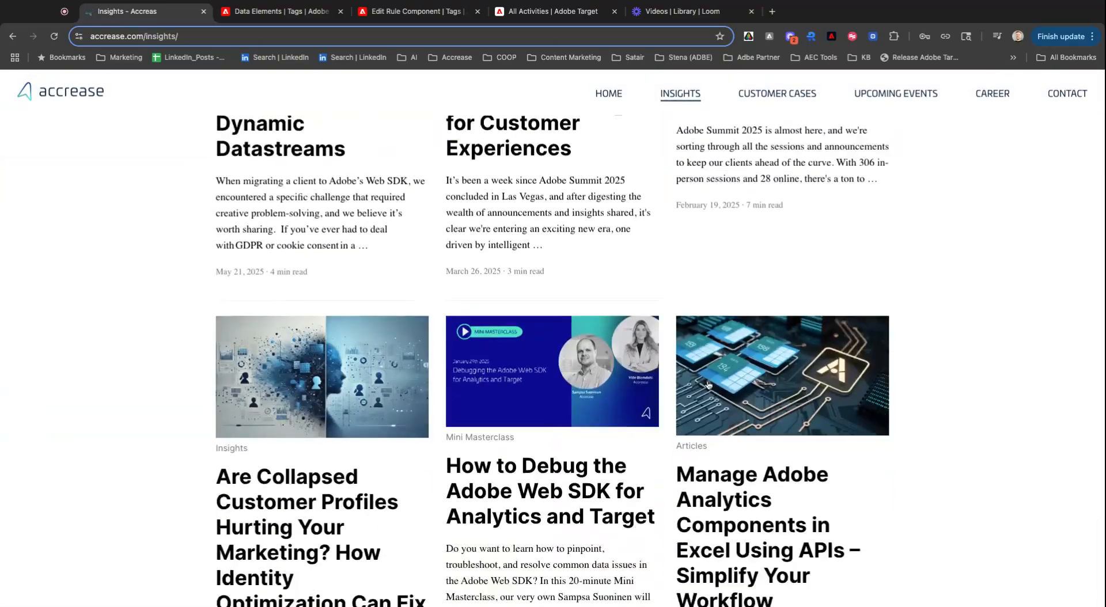
scroll(710, 383, "down", 7)
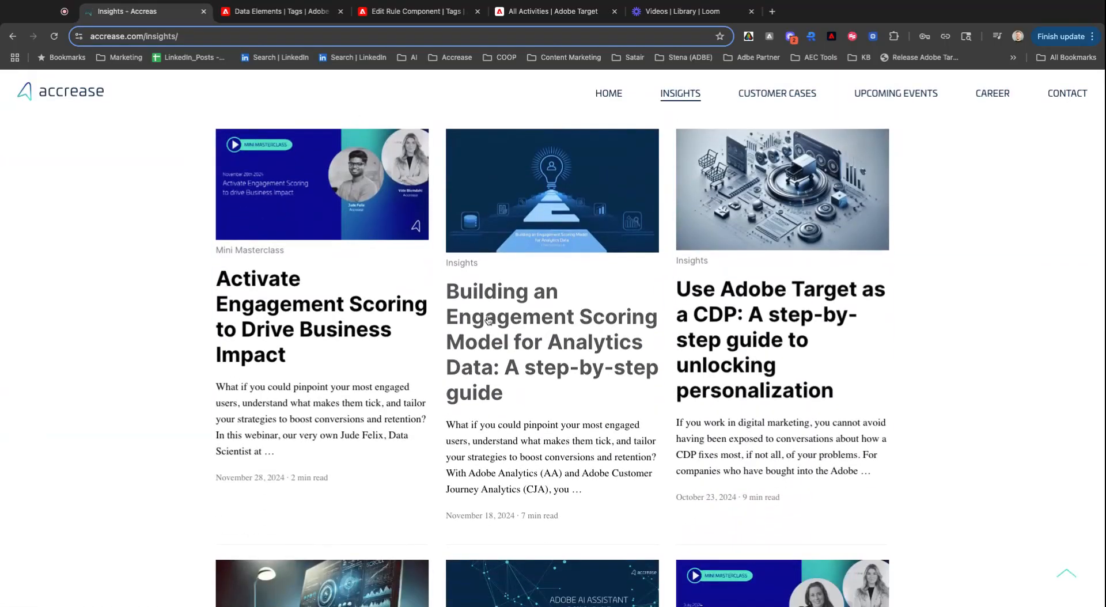
left_click(488, 320)
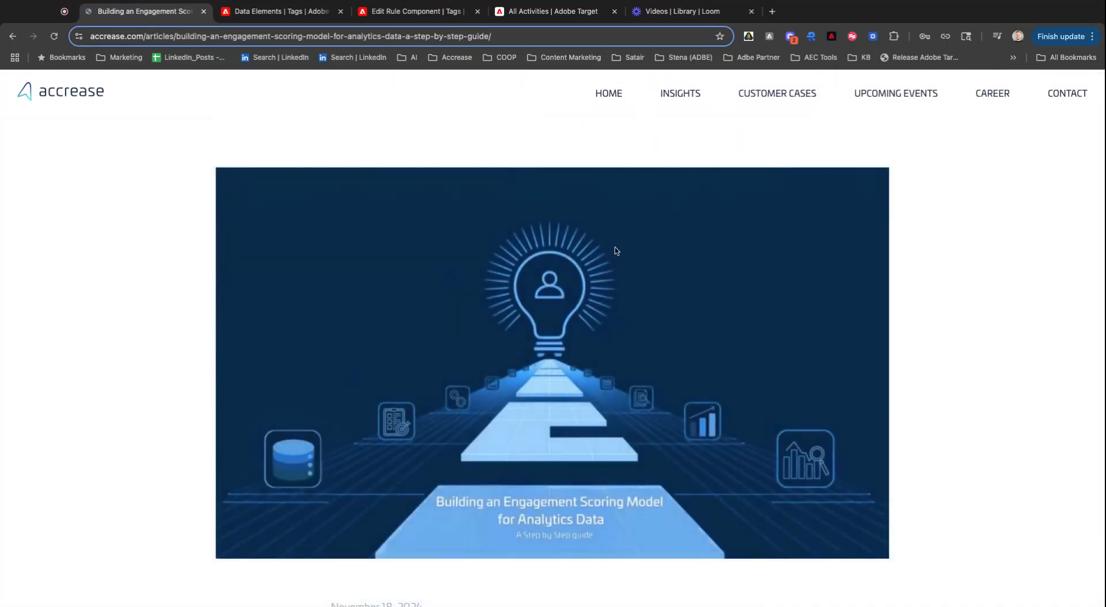
scroll(696, 362, "down", 5)
scroll(464, 212, "up", 5)
Step: Return to the home page and reload it several times to check whether the Engagement Scoring article joins the recommendations
left_click(609, 93)
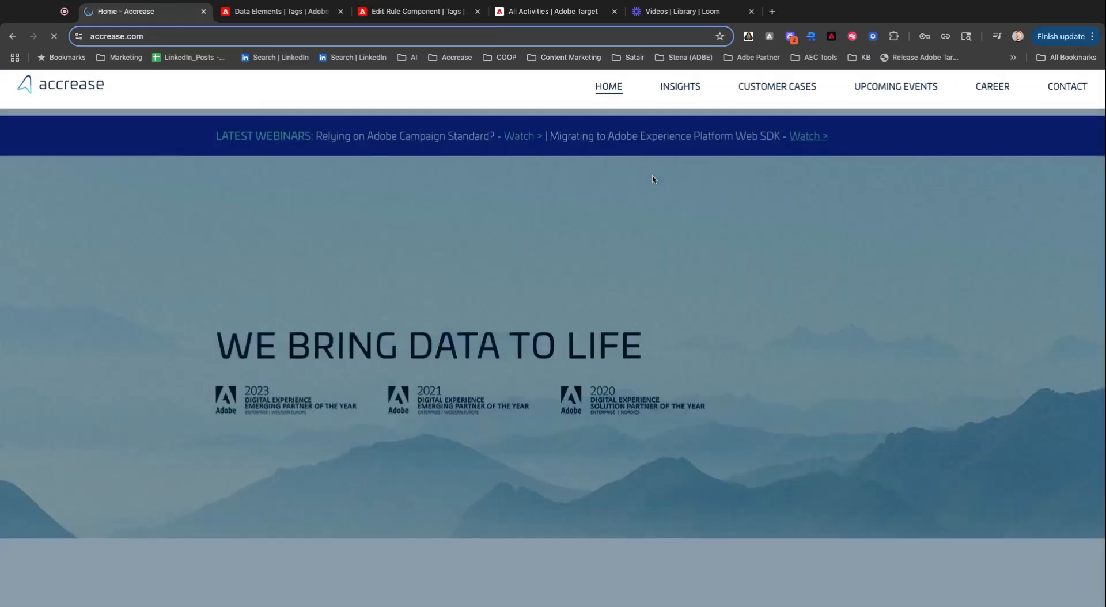
scroll(652, 357, "down", 7)
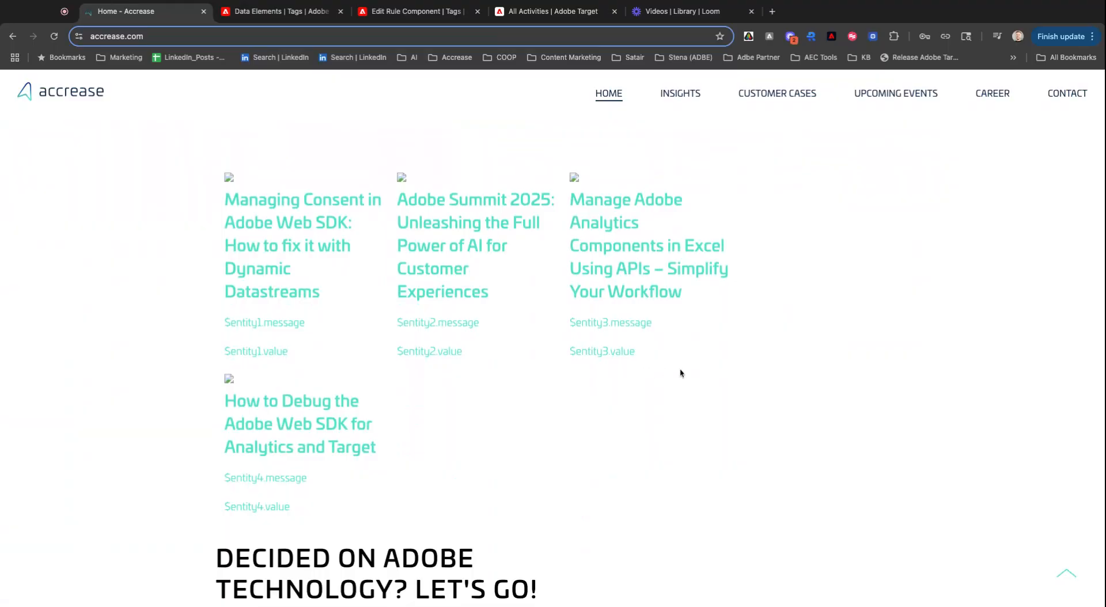
key("super+r")
key("super+r")
key("super+r")
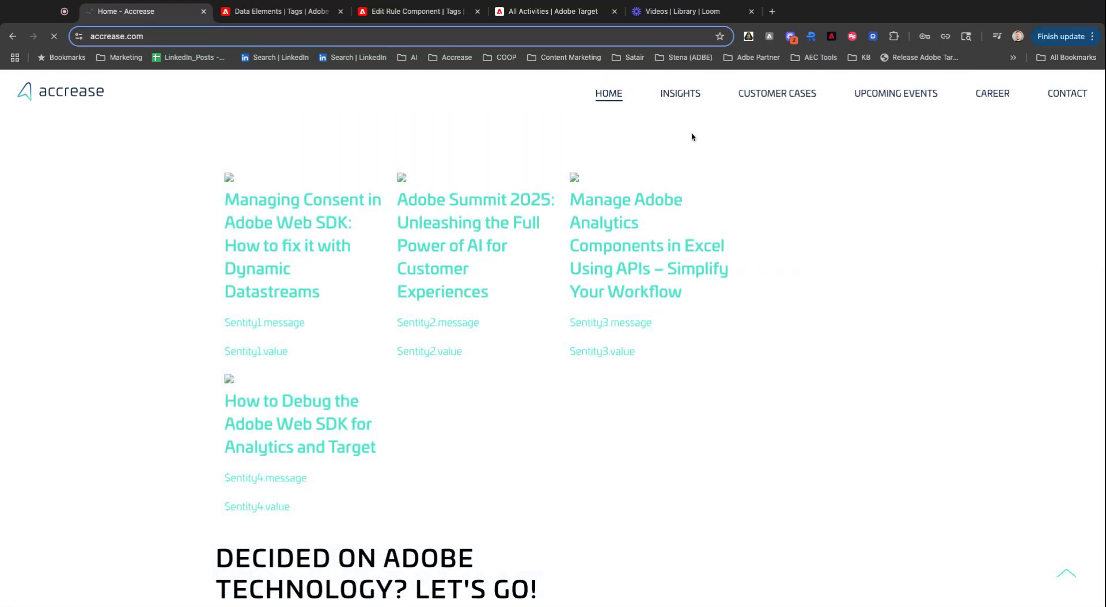
Step: Visit the Building an Engagement Scoring Model article again from the Insights page to register another view
left_click(681, 94)
scroll(768, 230, "down", 15)
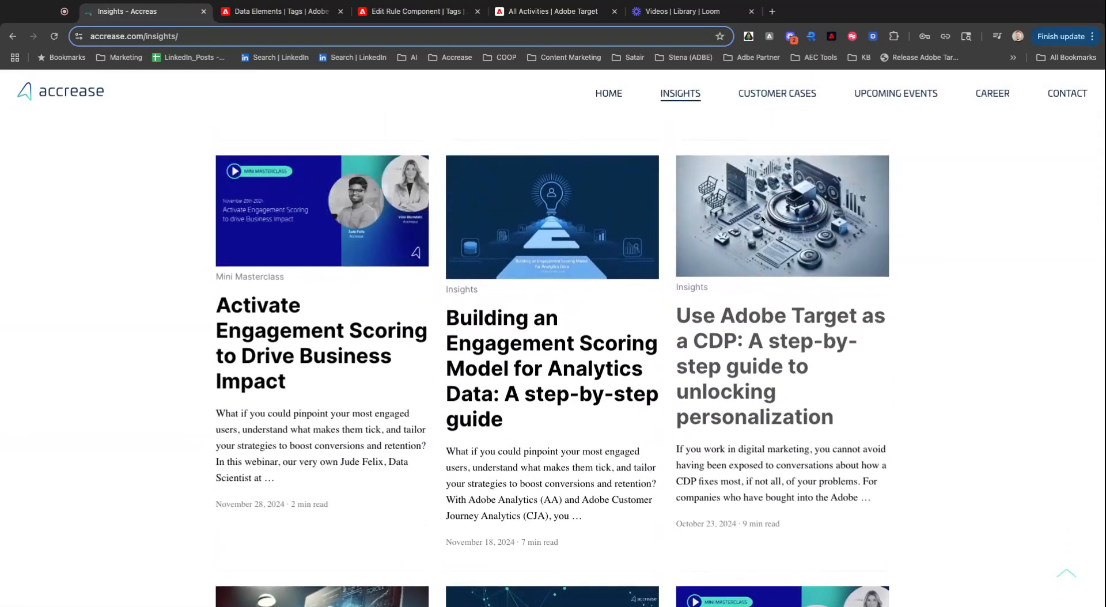
left_click(590, 352)
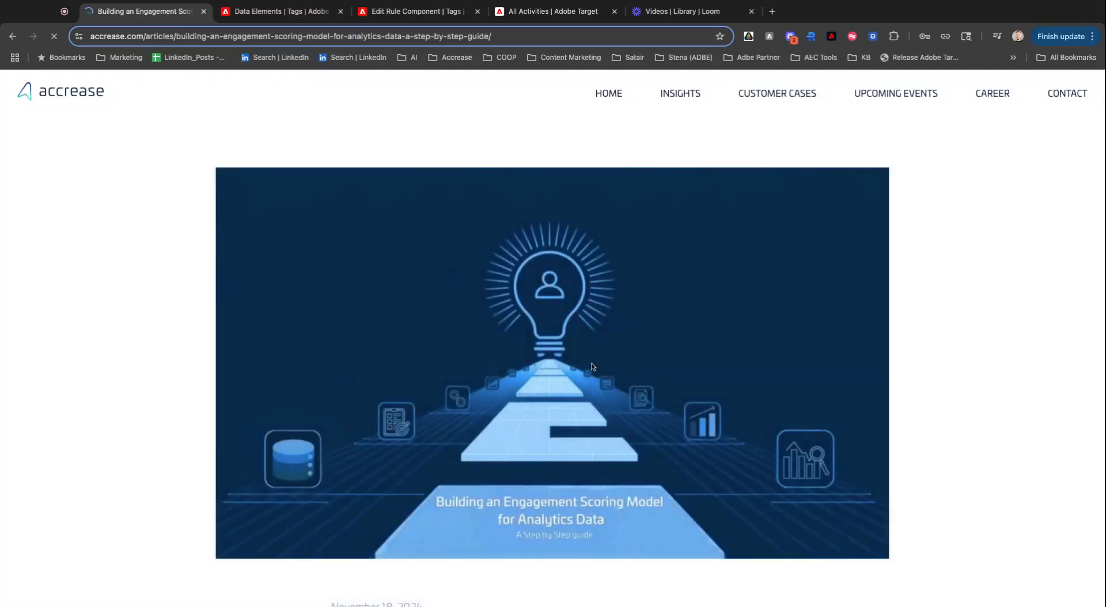
scroll(680, 199, "down", 3)
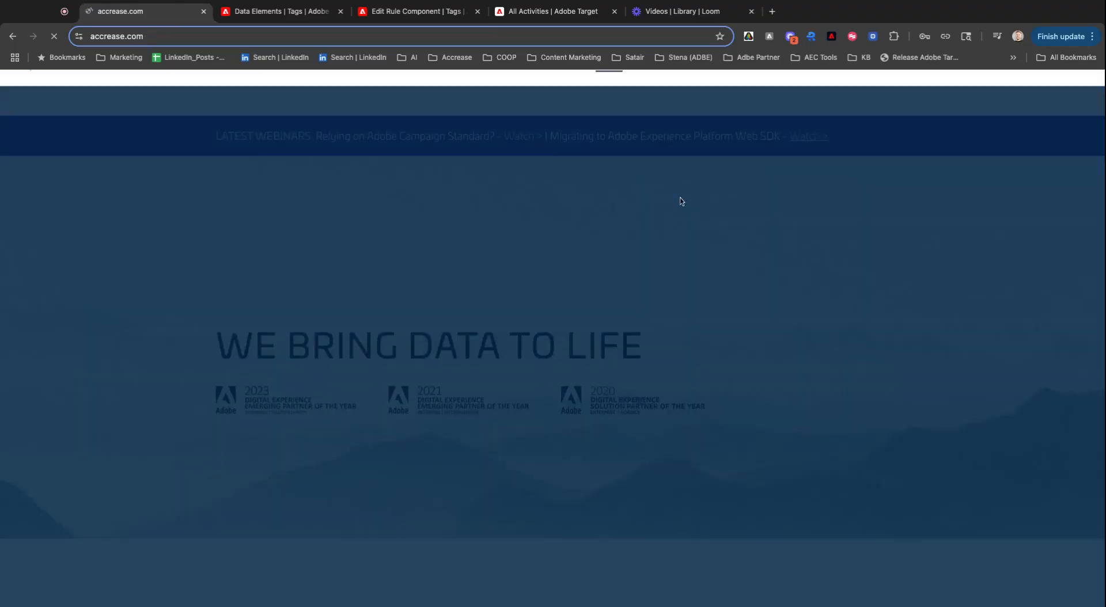
Step: Go back to the home page, reload it once and examine the order of the recently viewed article recommendations
scroll(578, 311, "down", 5)
scroll(578, 311, "down", 2)
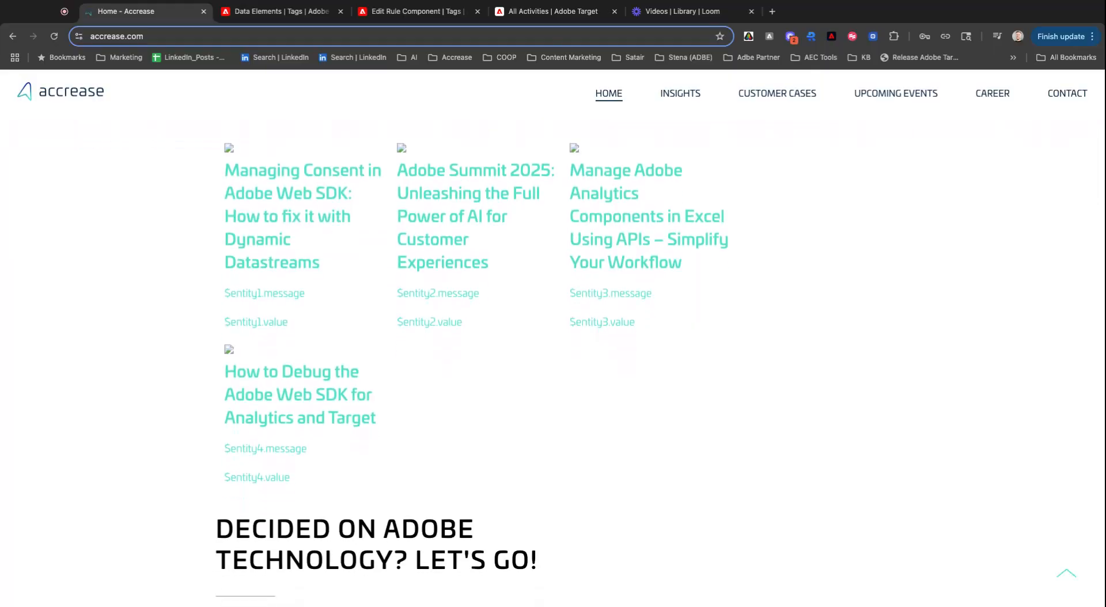
key("super+r")
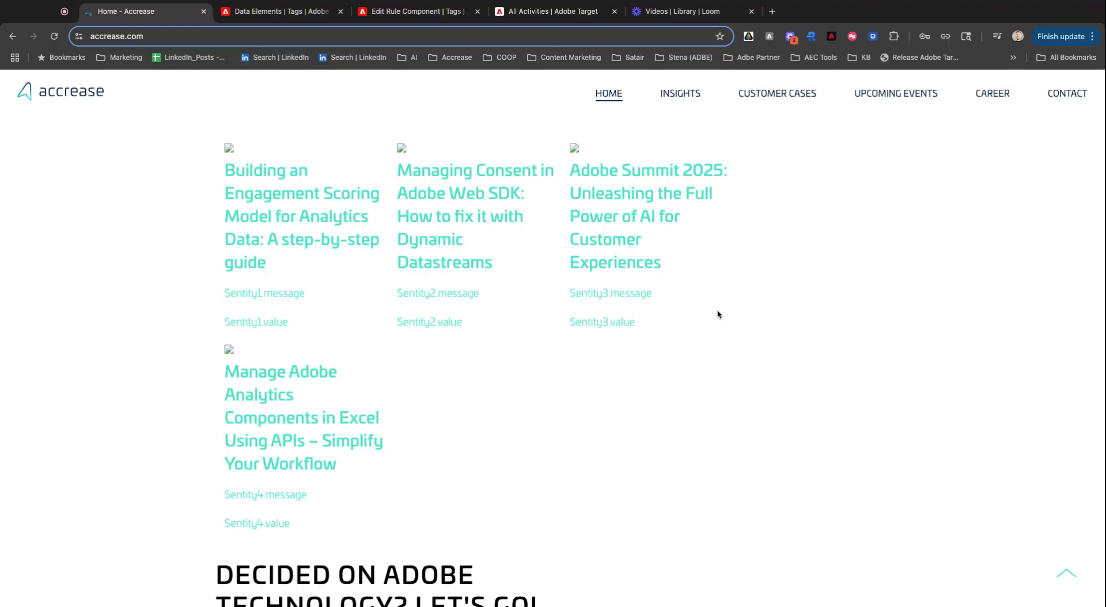
scroll(716, 316, "up", 3)
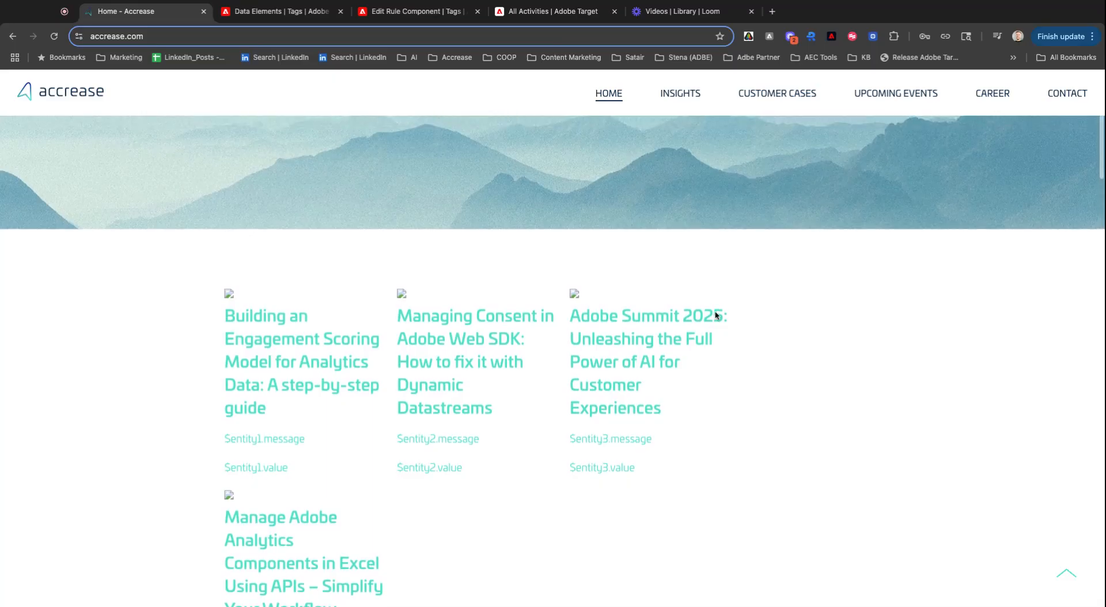